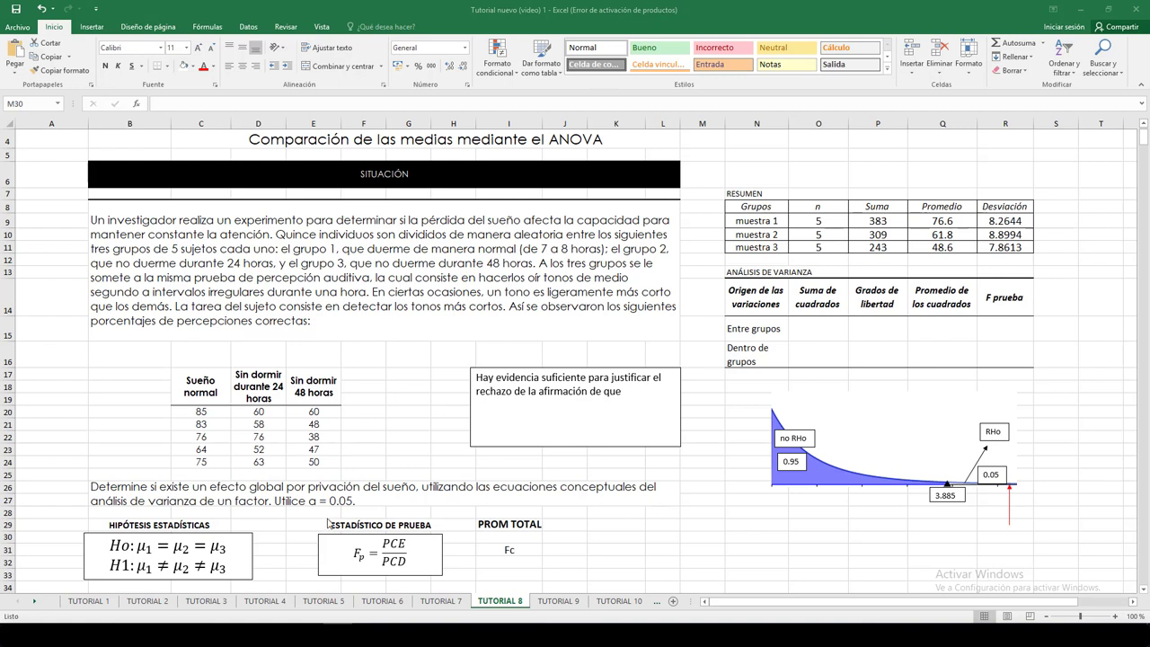
click(764, 234)
click(768, 246)
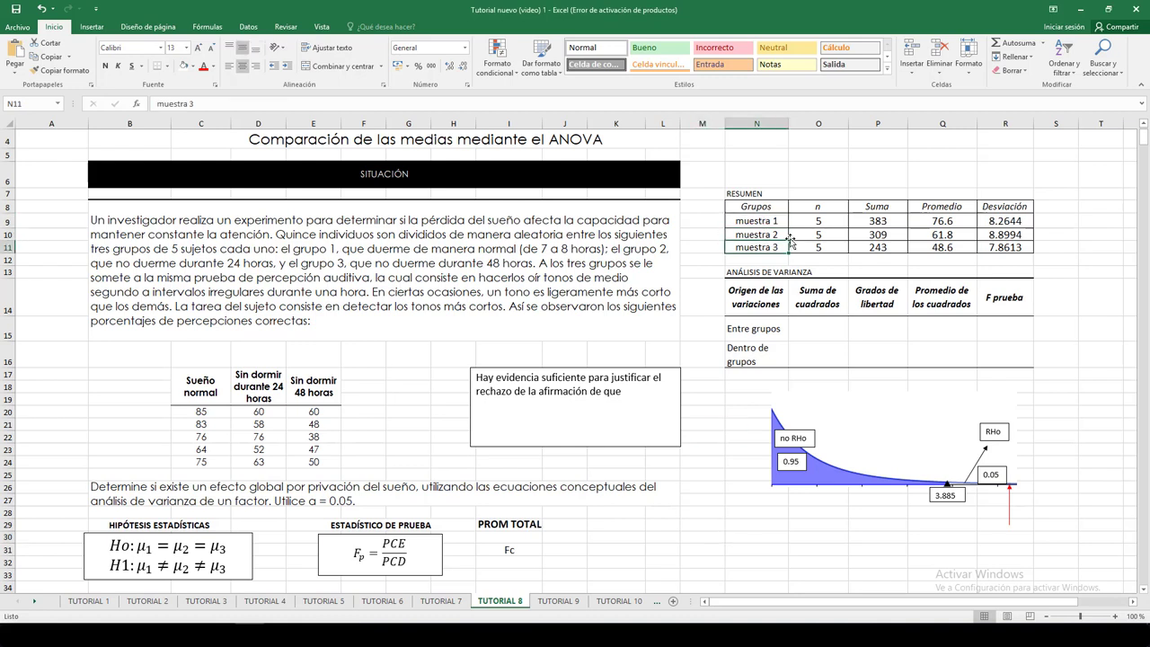
drag(824, 220, 825, 244)
click(825, 245)
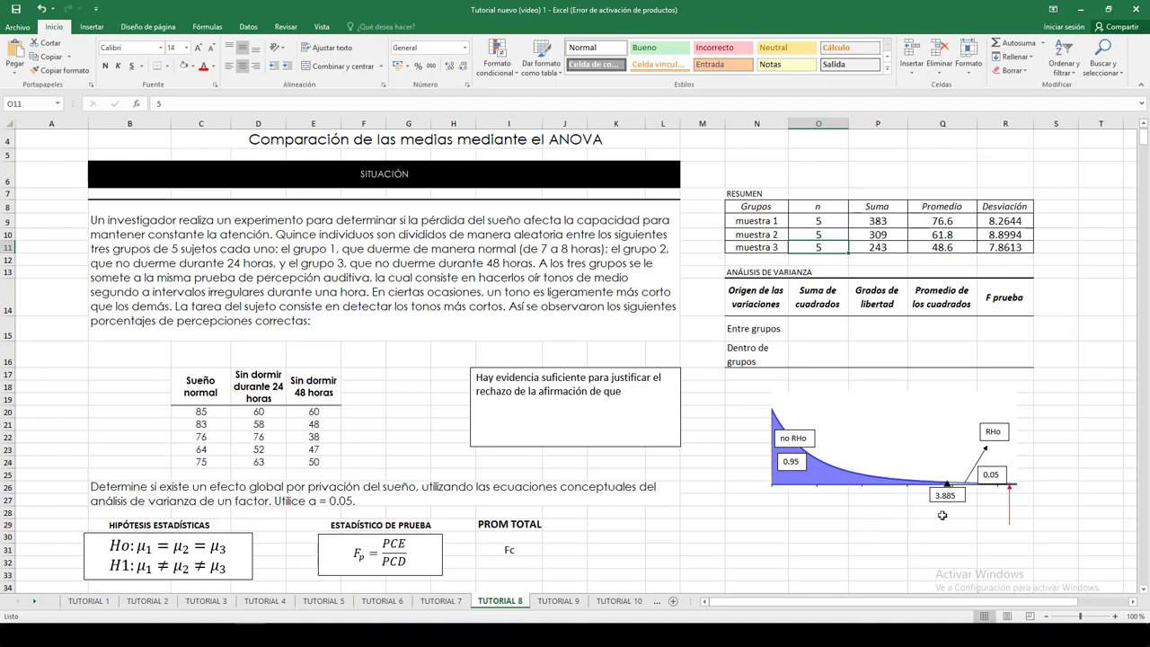
click(814, 525)
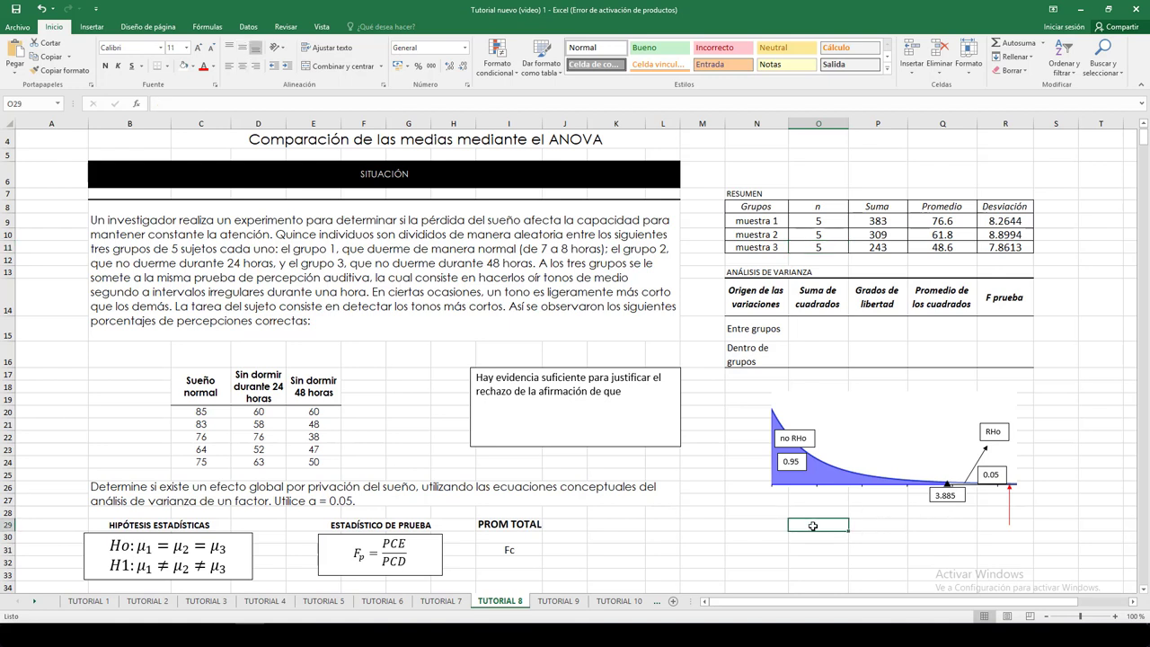
text(Fc)
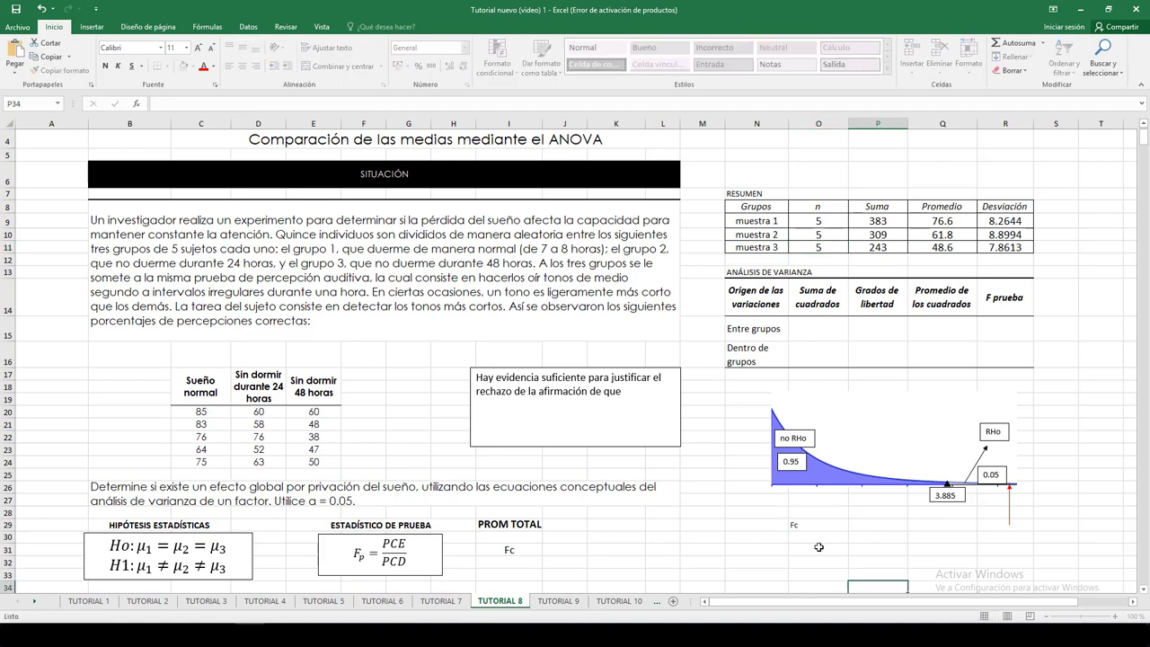
key(ctrl+Return)
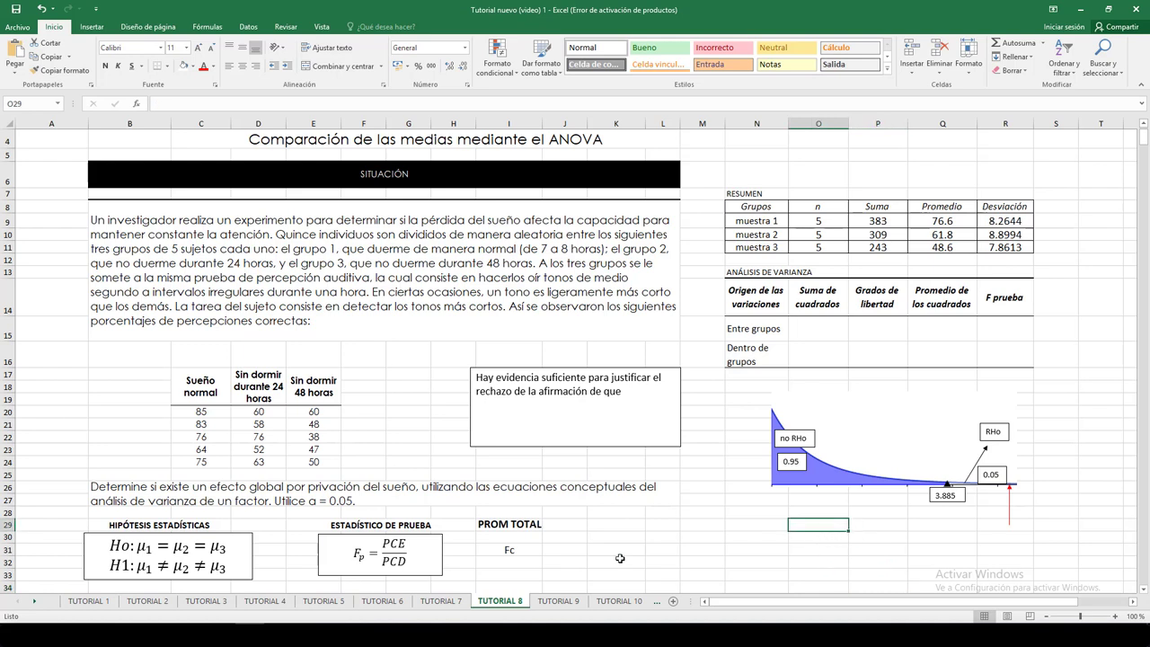
- Calculate the critical F value in J31, beside the Fc label, with =INV.F.CD(0.05;2;12)
click(505, 552)
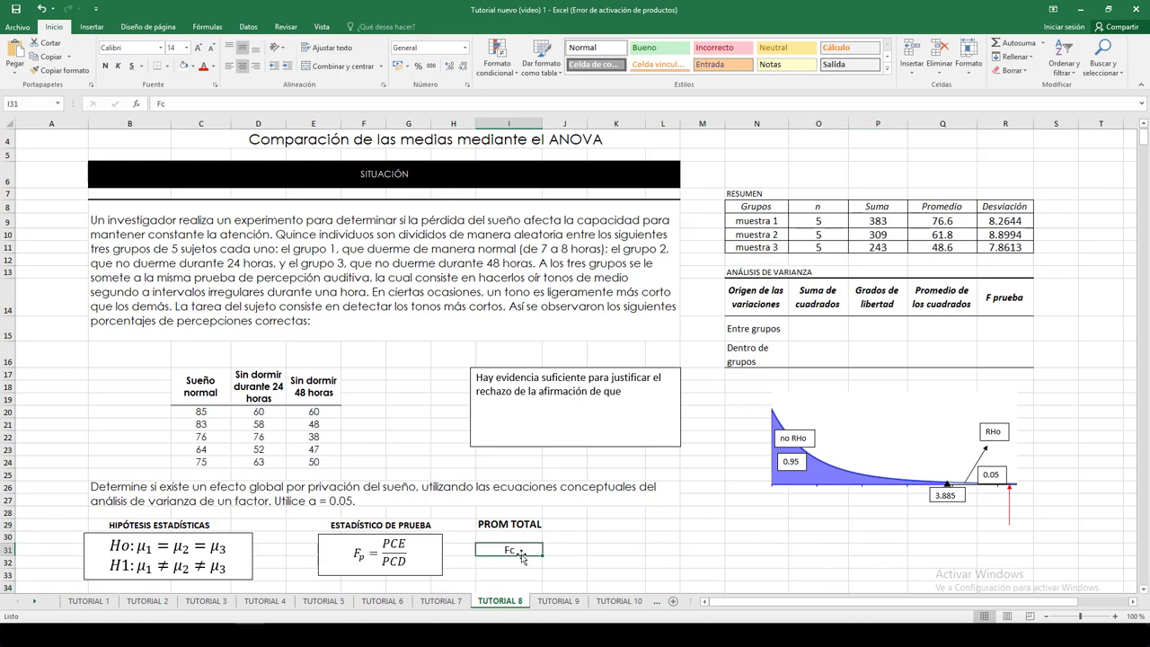
click(563, 551)
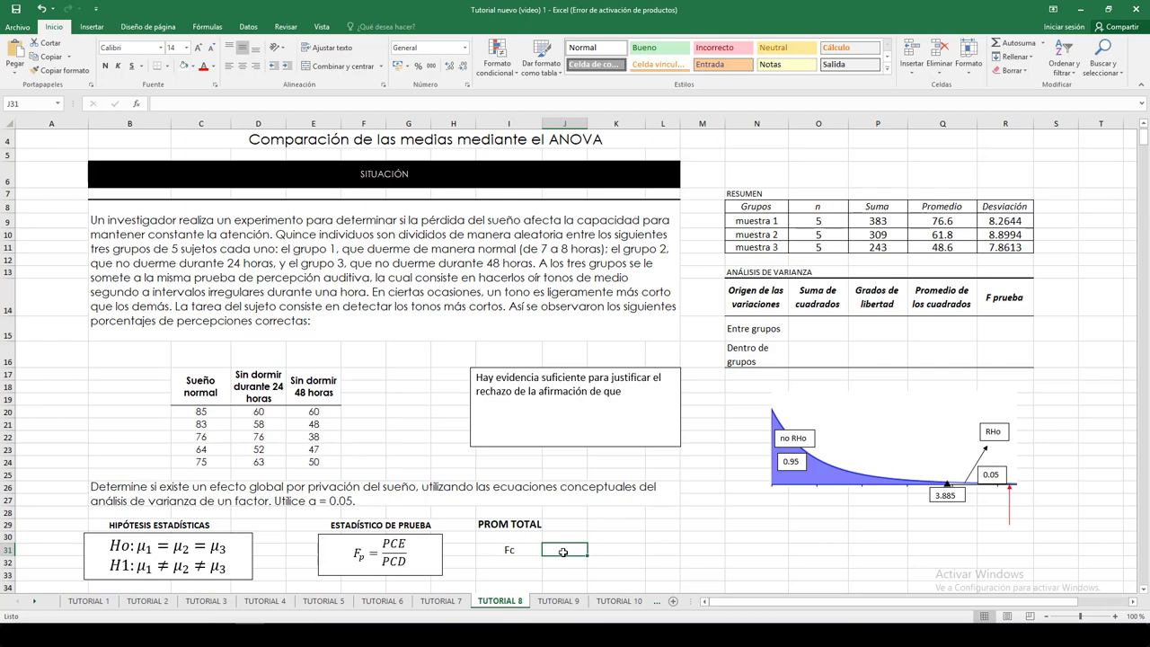
text(=inv)
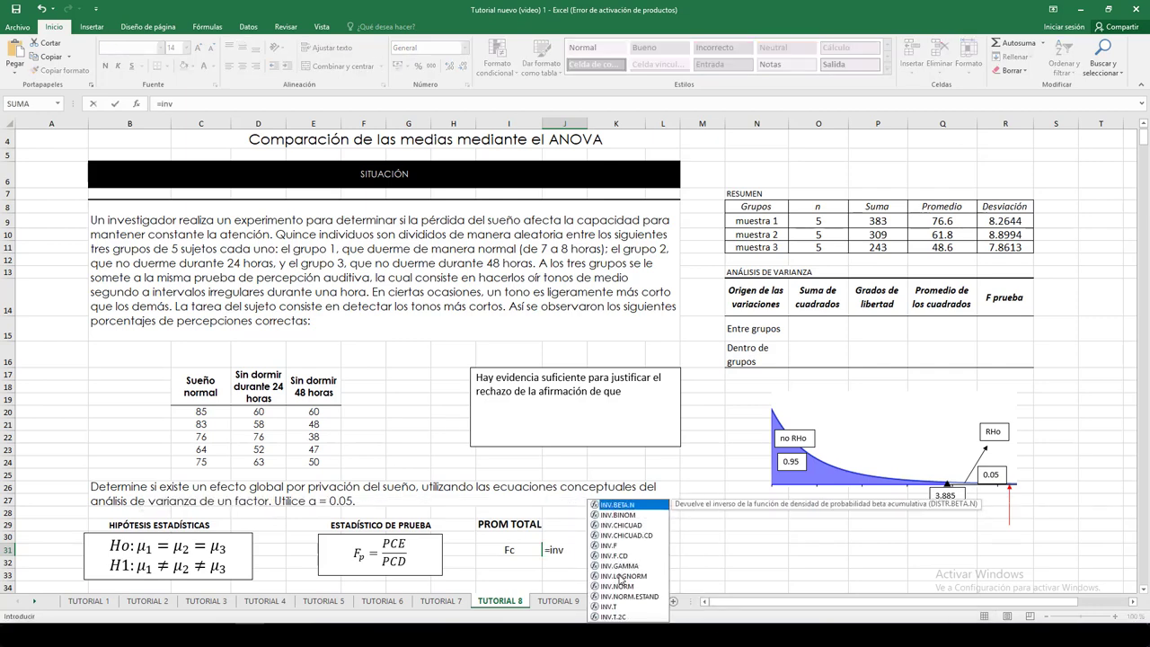
click(615, 557)
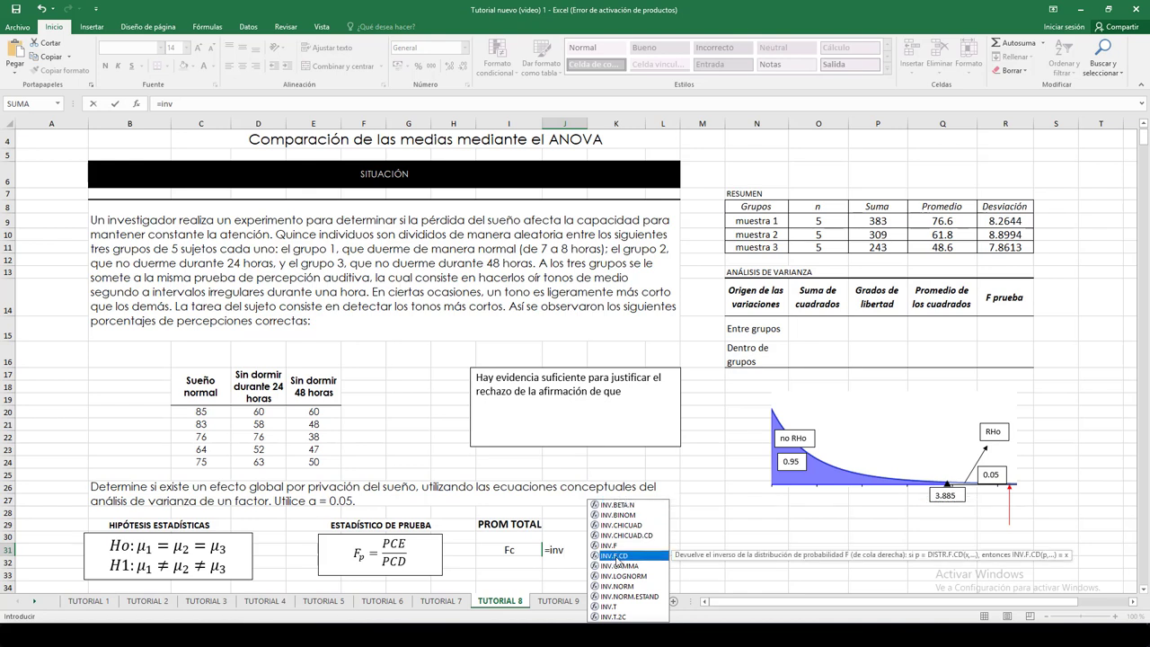
double_click(617, 556)
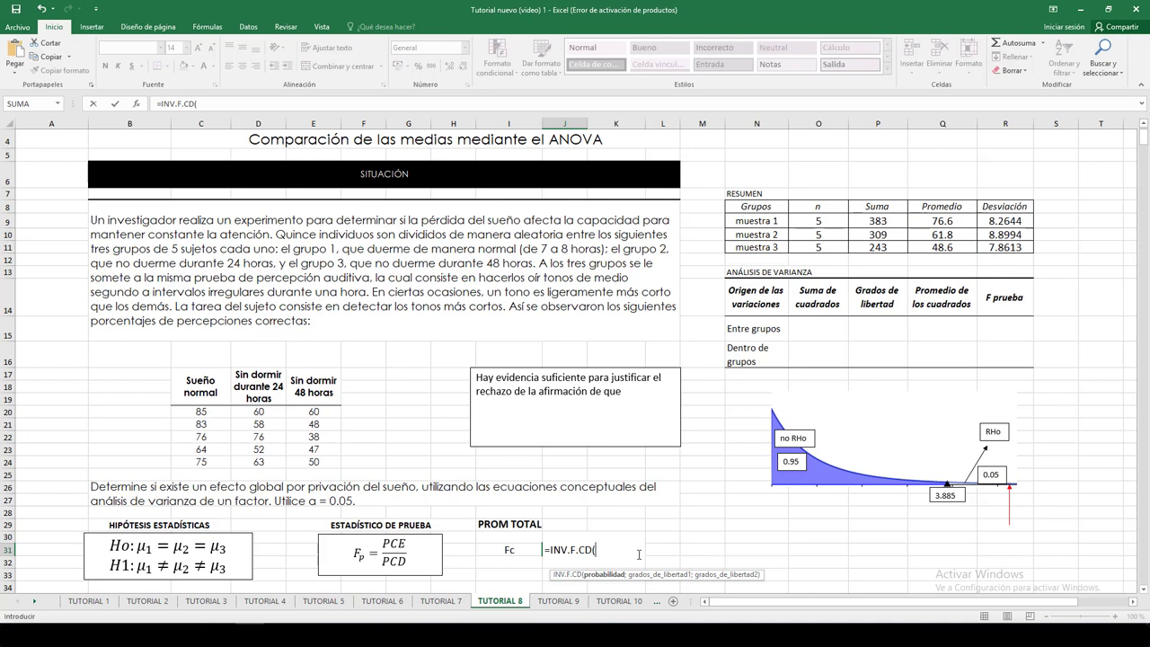
text(0.05)
text(;2)
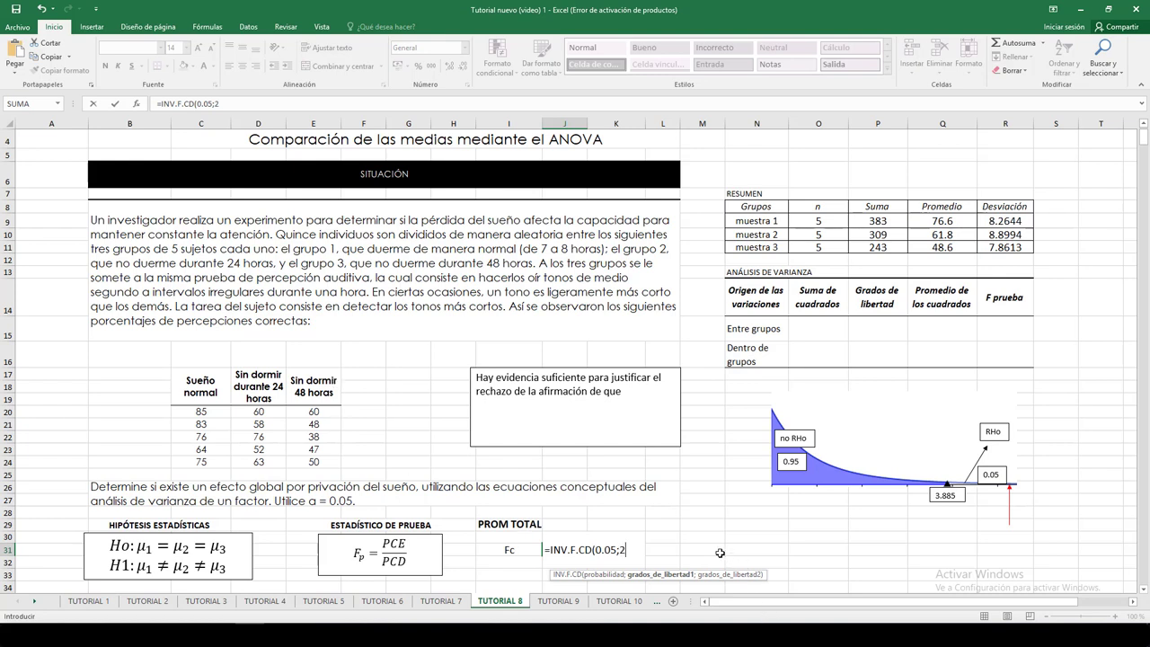
text(;1)
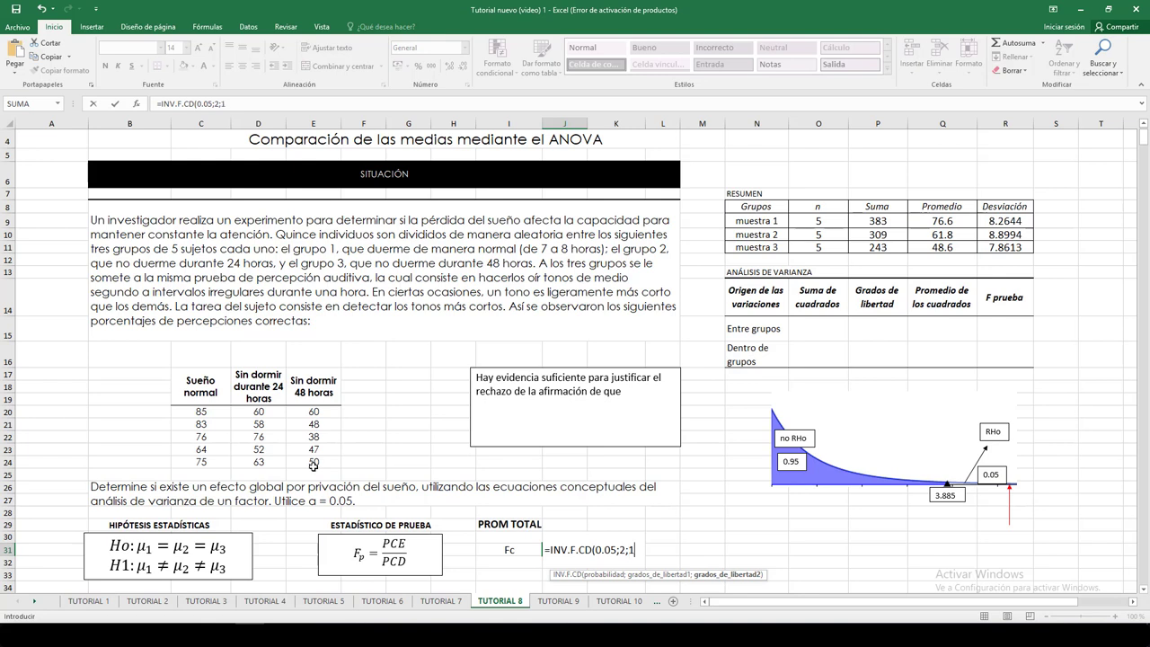
text(2)
key(Return)
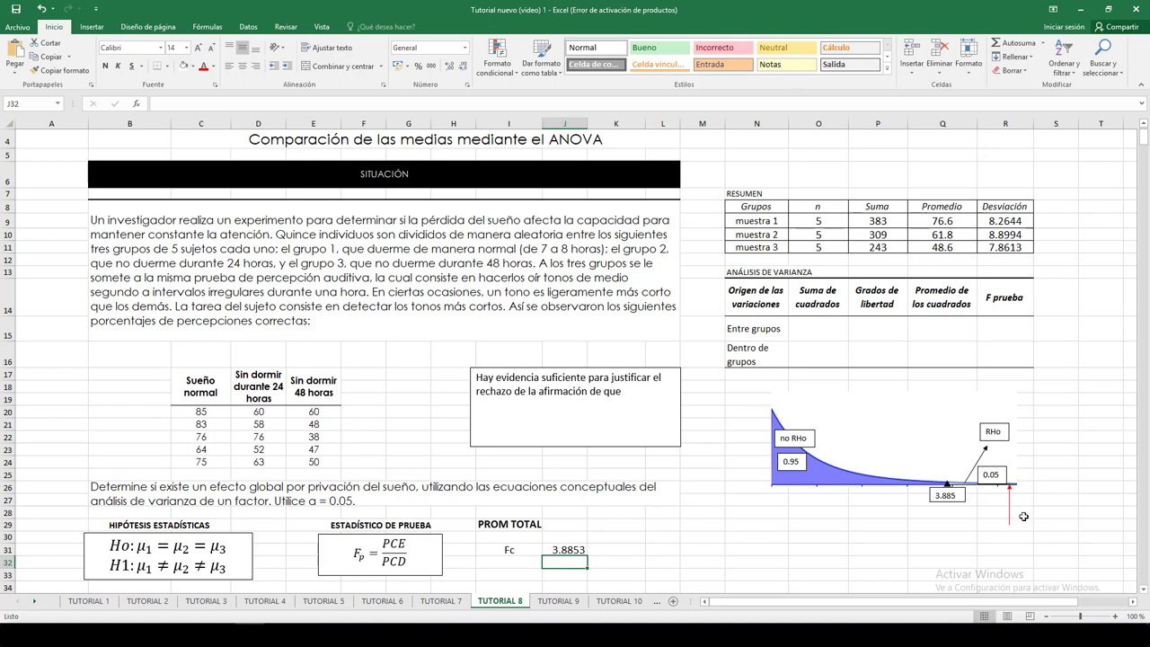
click(865, 541)
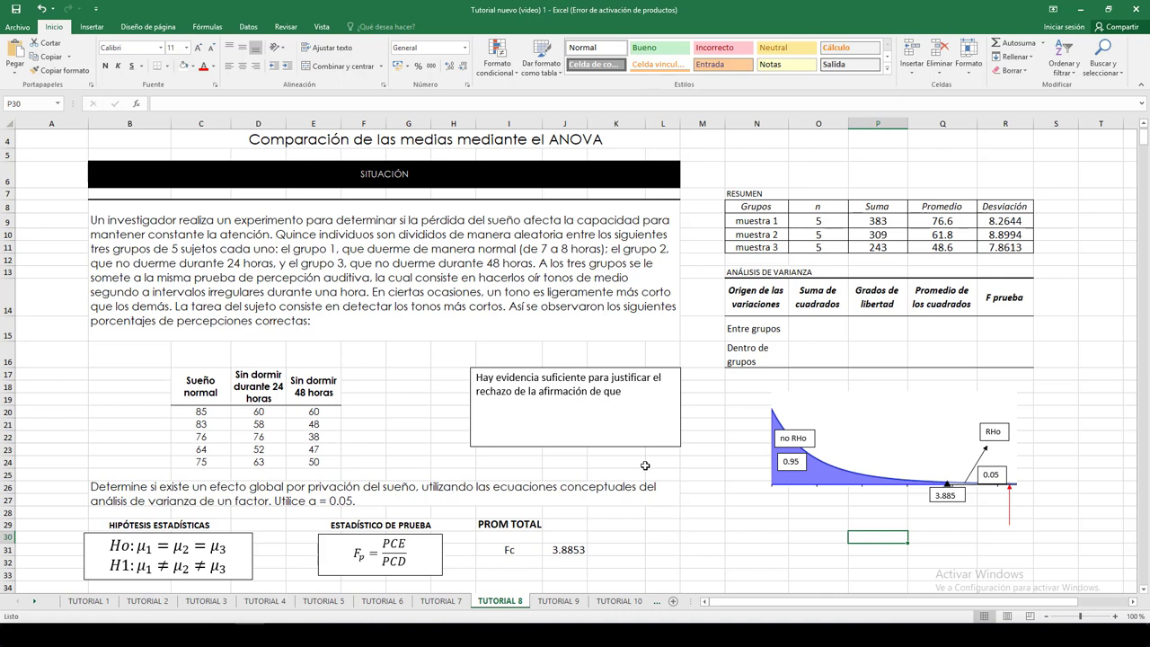
click(819, 329)
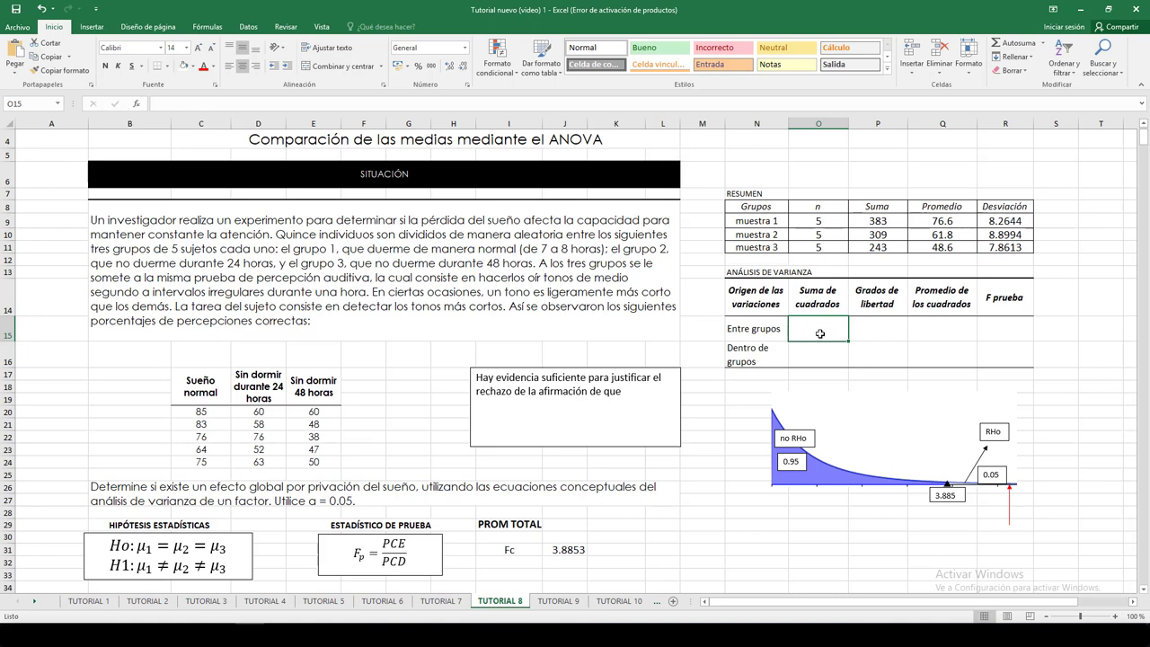
text(=()
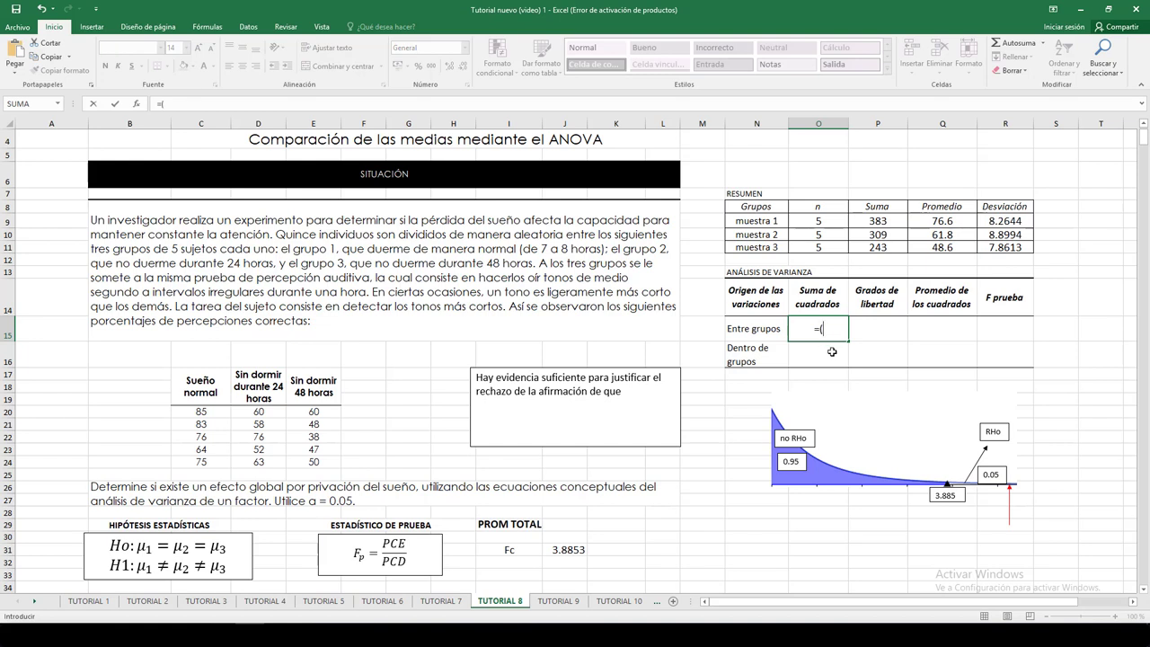
click(944, 221)
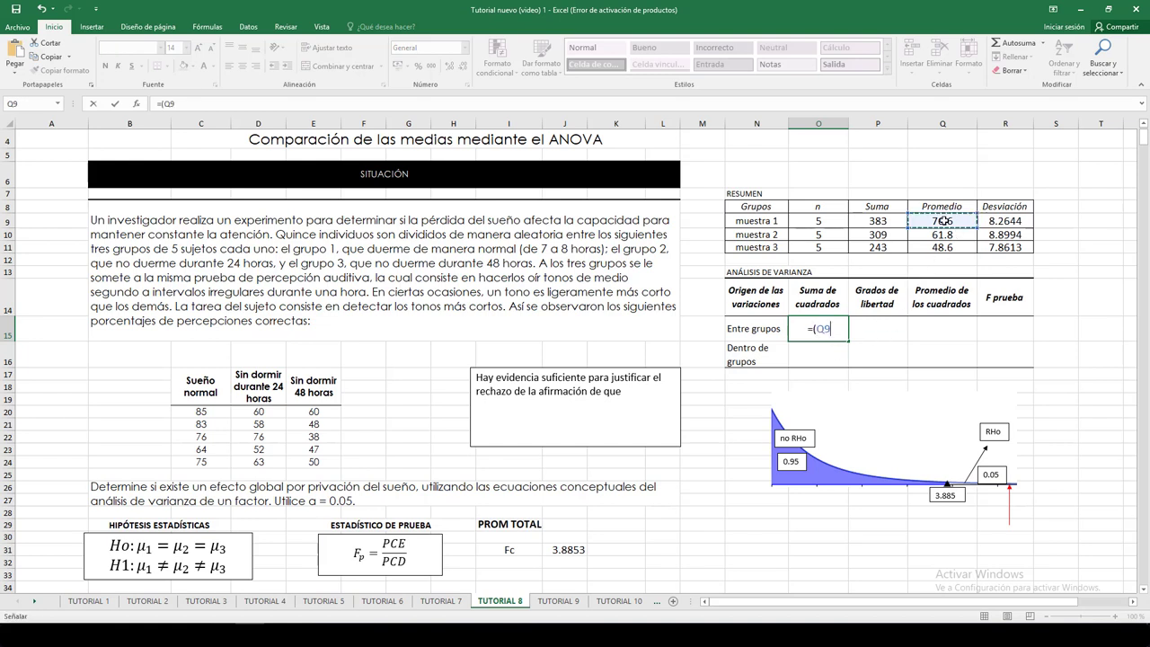
text(-)
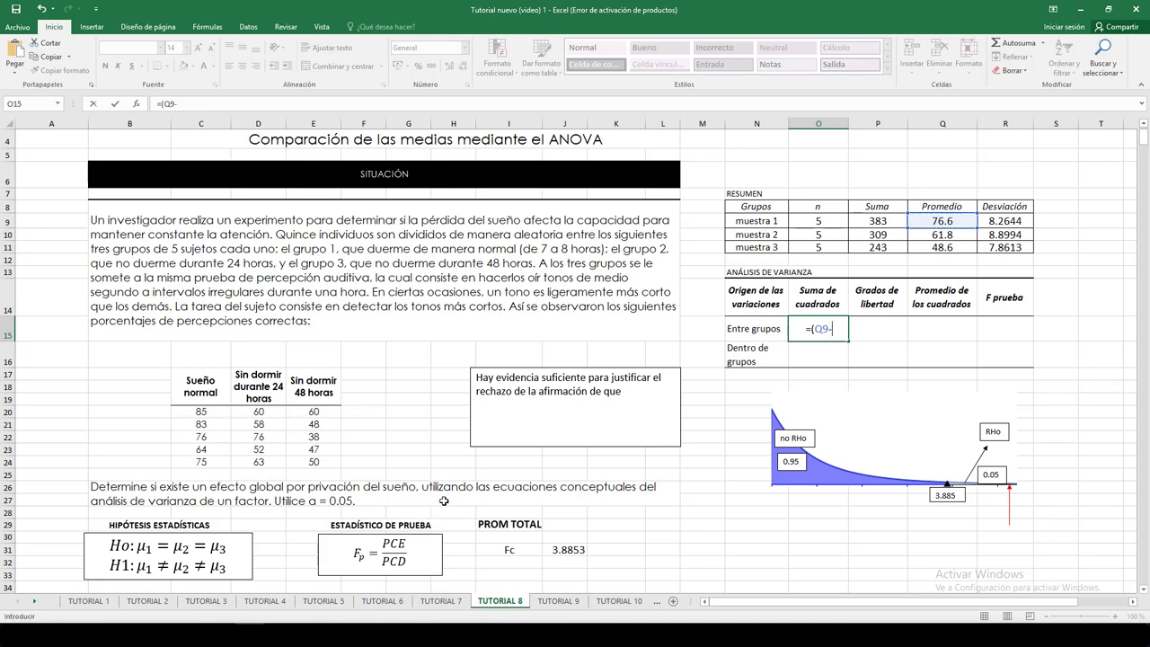
key(BackSpace)
key(BackSpace)
key(BackSpace)
key(BackSpace)
key(BackSpace)
- Calculate the overall mean in J29, beside PROM TOTAL, with PROMEDIO over the data range C20:E24
click(559, 524)
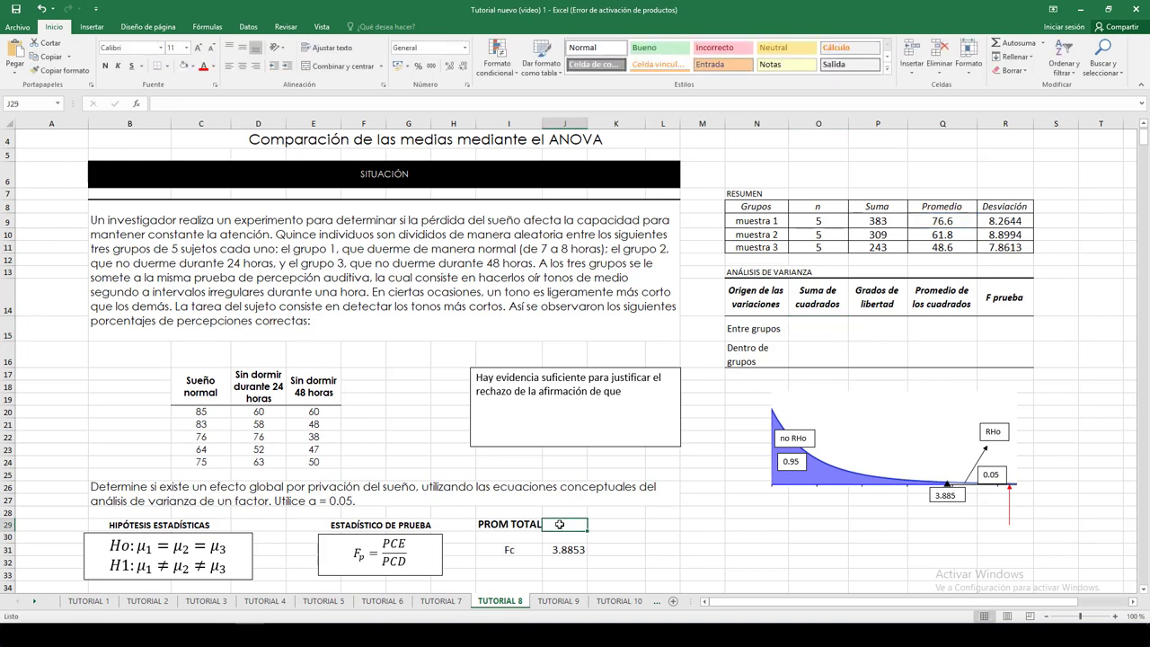
text(=)
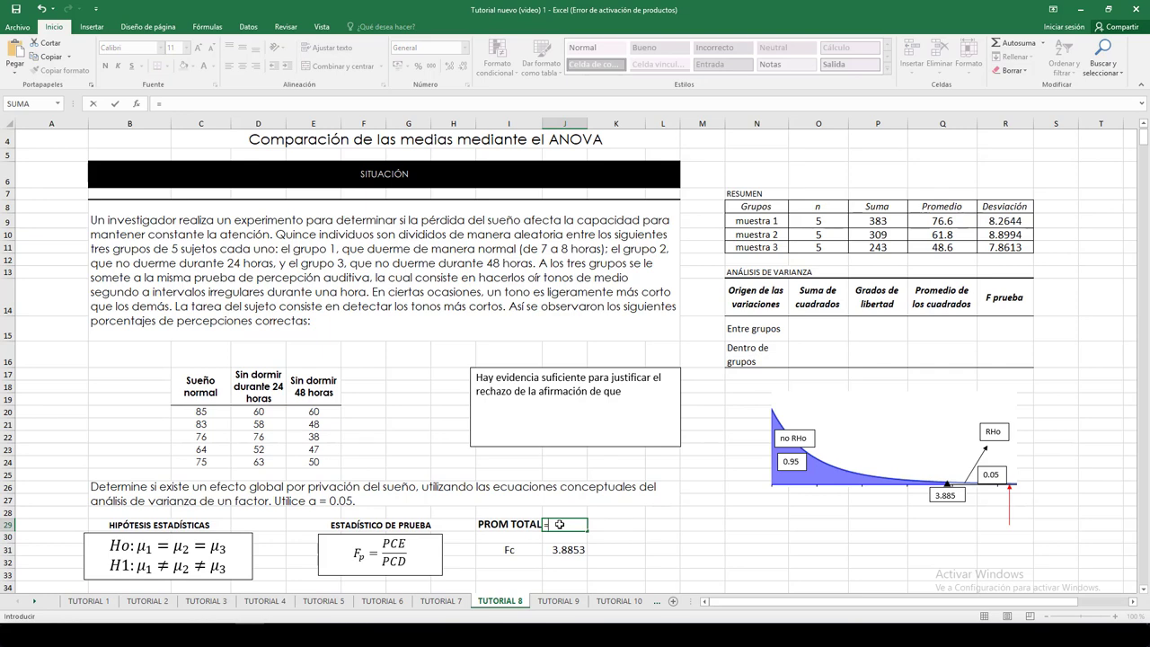
text(pro)
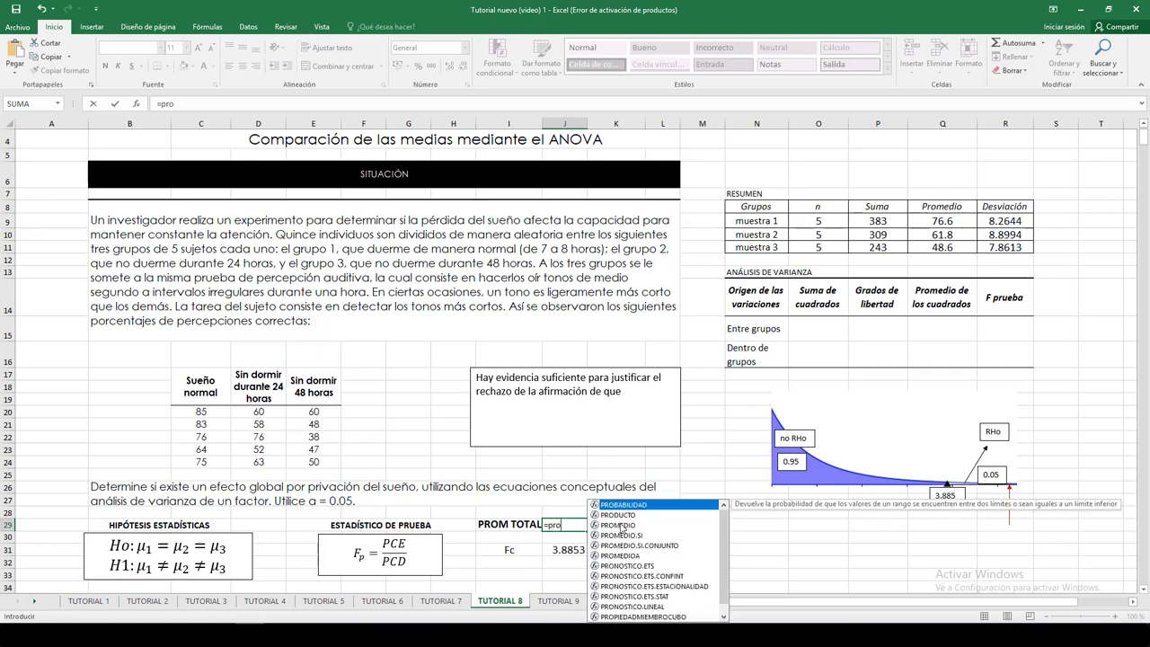
double_click(620, 525)
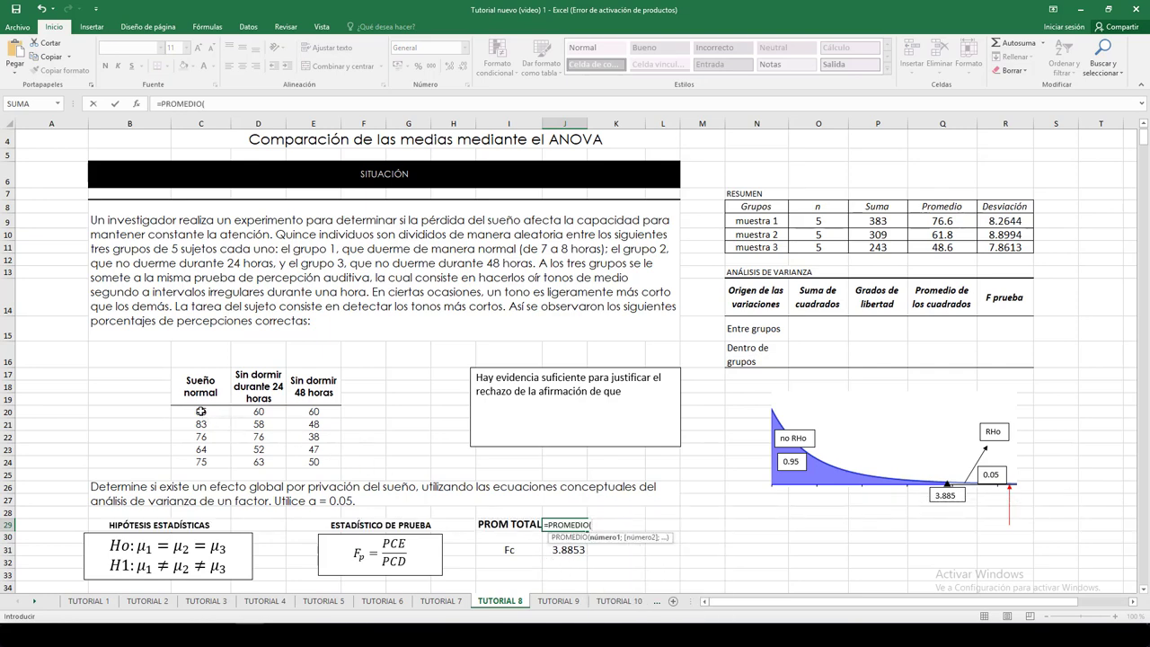
drag(201, 411, 314, 462)
key(Return)
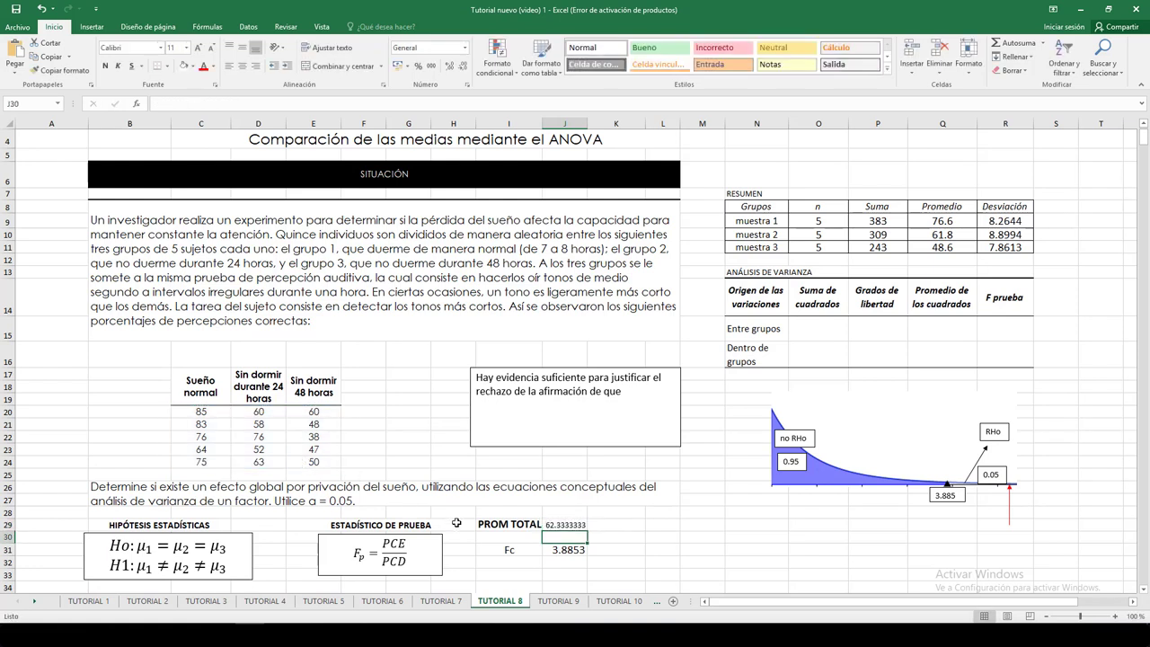
- Show the PROM TOTAL value in J29 with four decimals and enlarge its font to match the Fc value
click(578, 527)
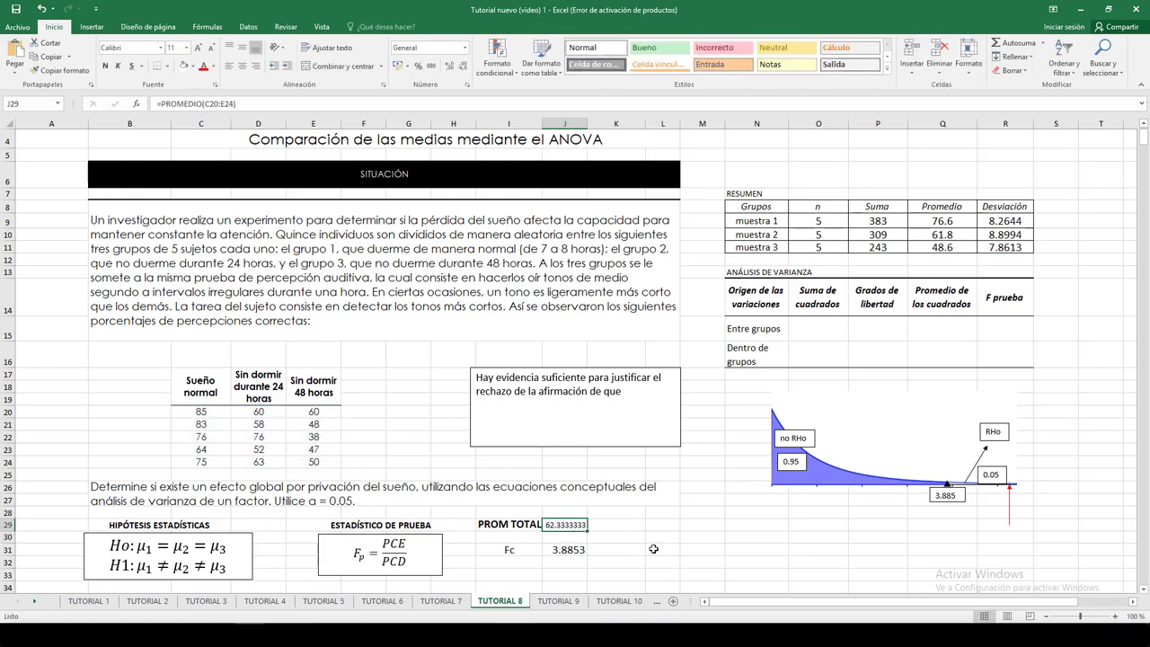
click(463, 66)
click(698, 509)
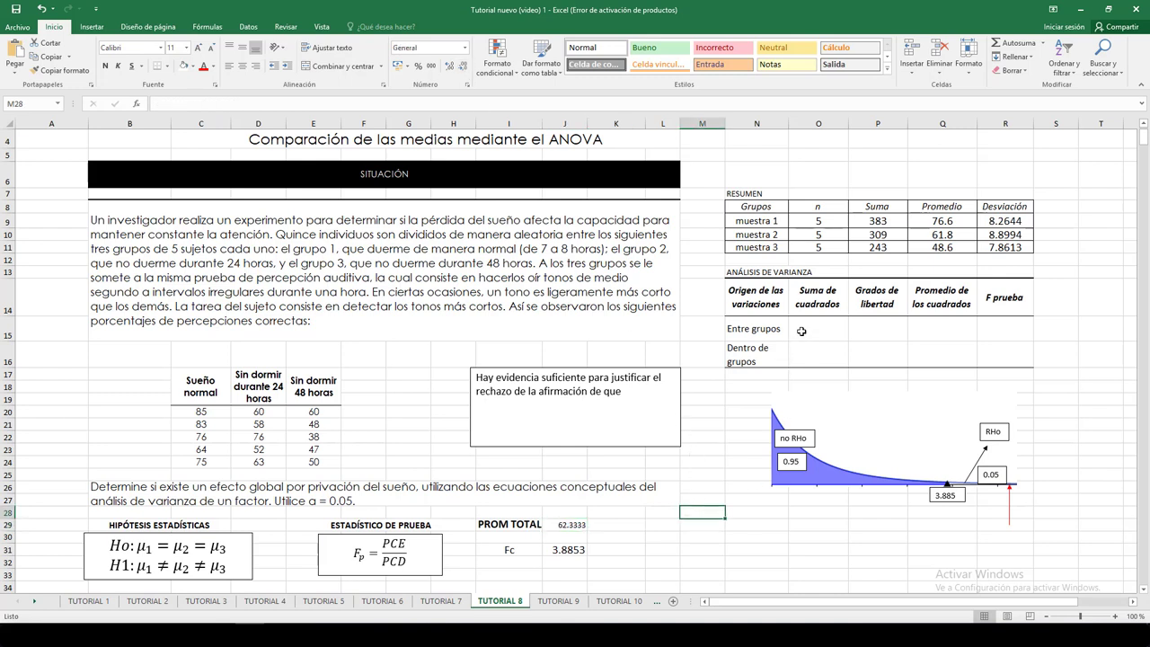
click(569, 526)
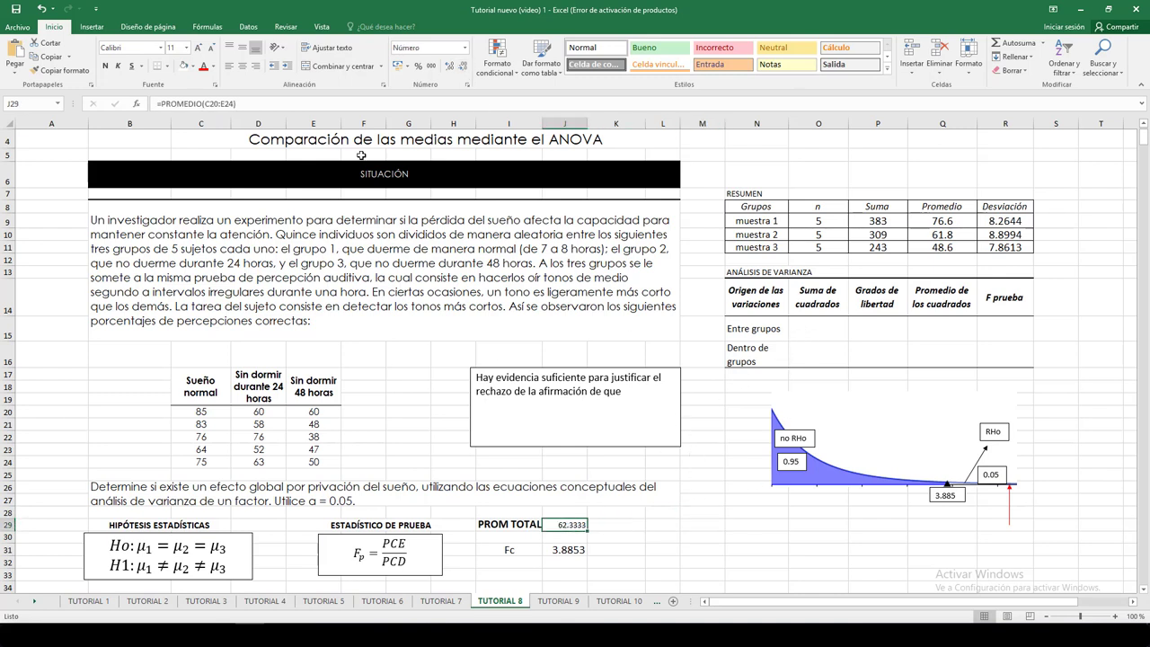
click(186, 47)
click(175, 123)
- Start the Entre grupos sum of squares formula in O15 with the muestra 1 term, =(Q9-J29)^2*5+
click(830, 329)
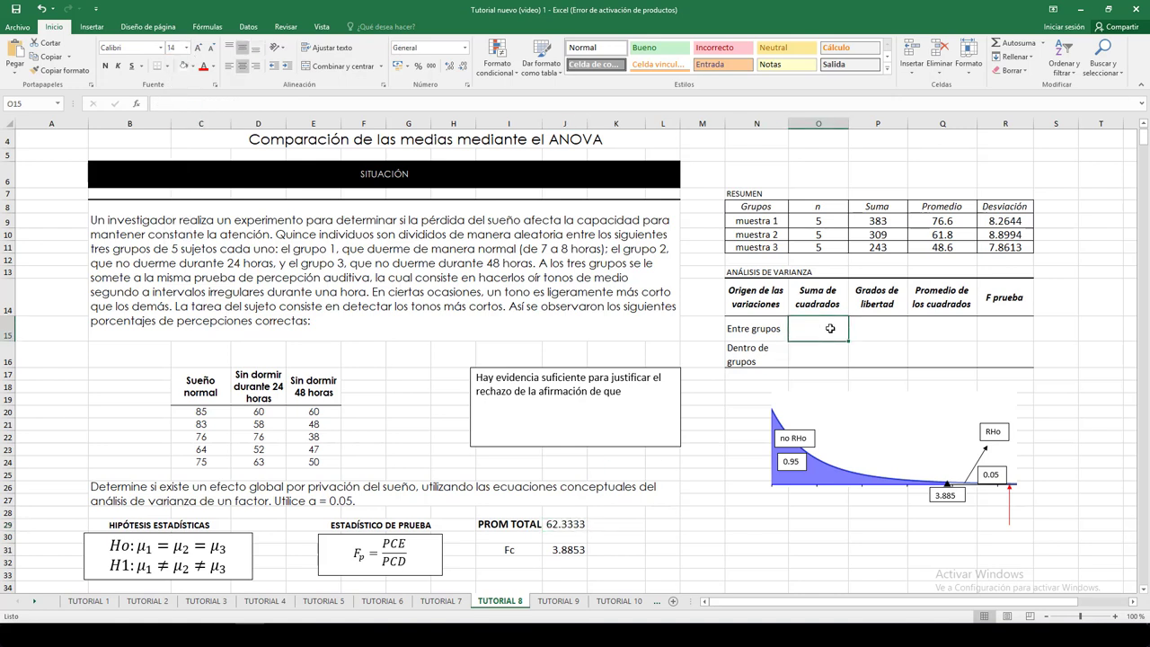
text(=()
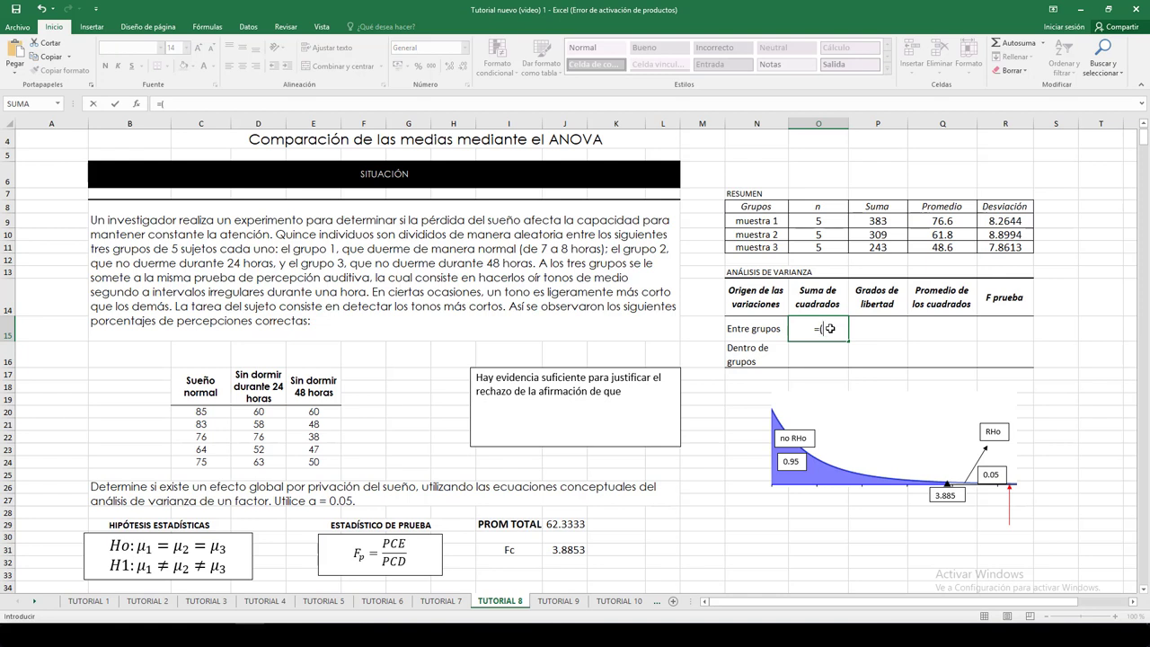
click(938, 222)
text(-)
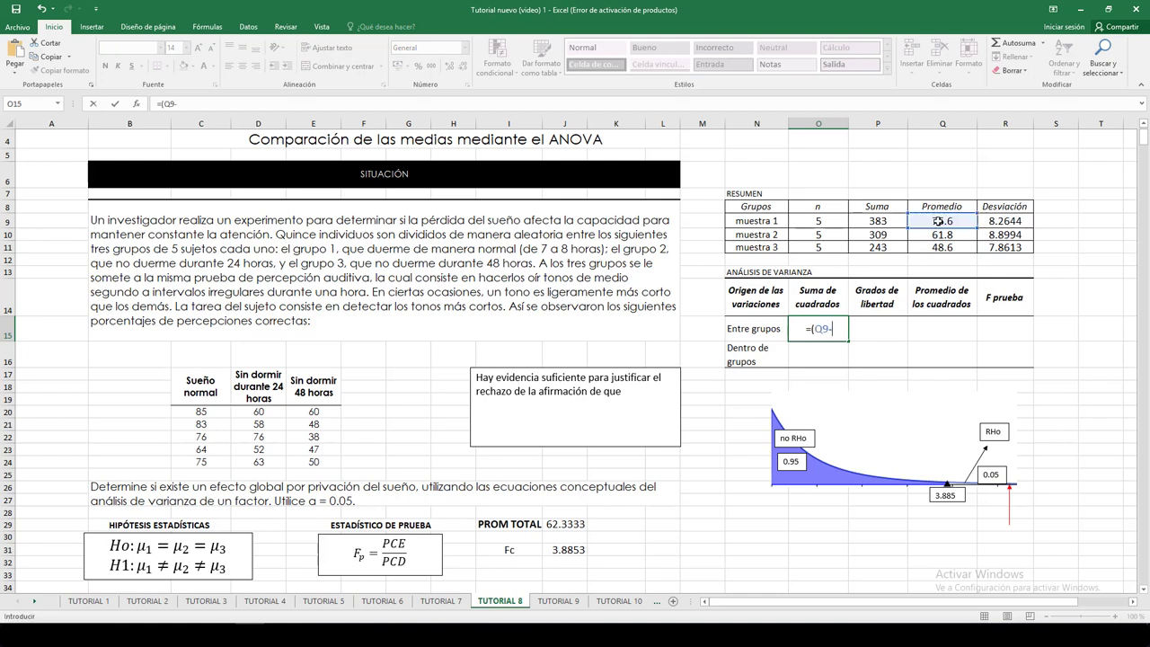
click(574, 525)
text())
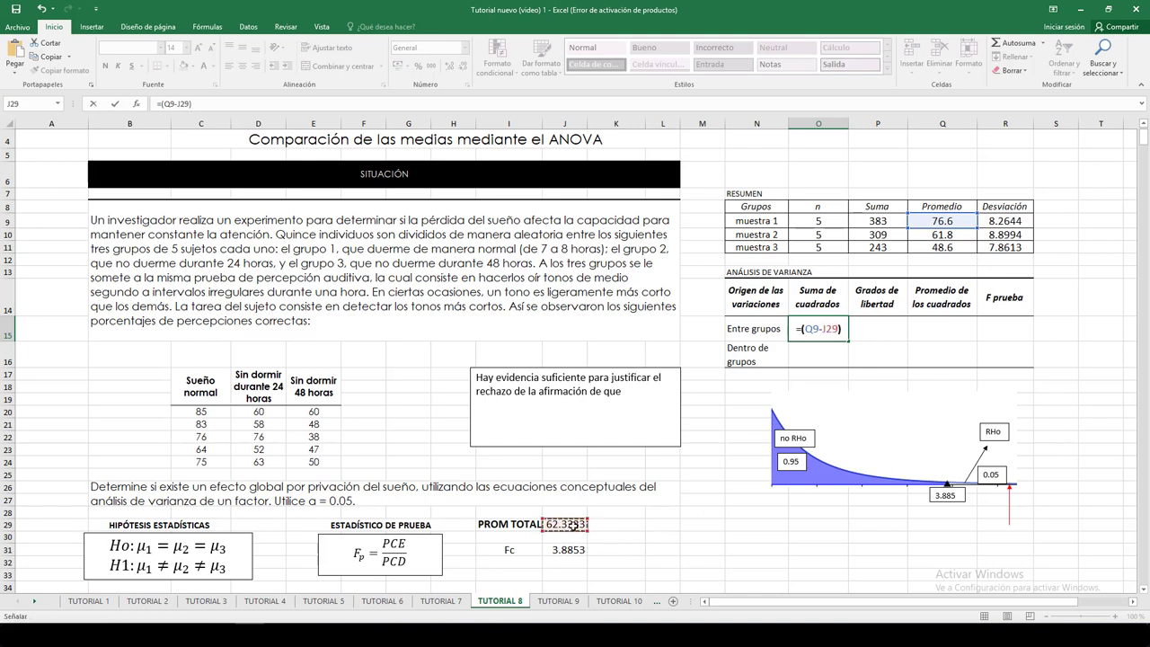
text(^2)
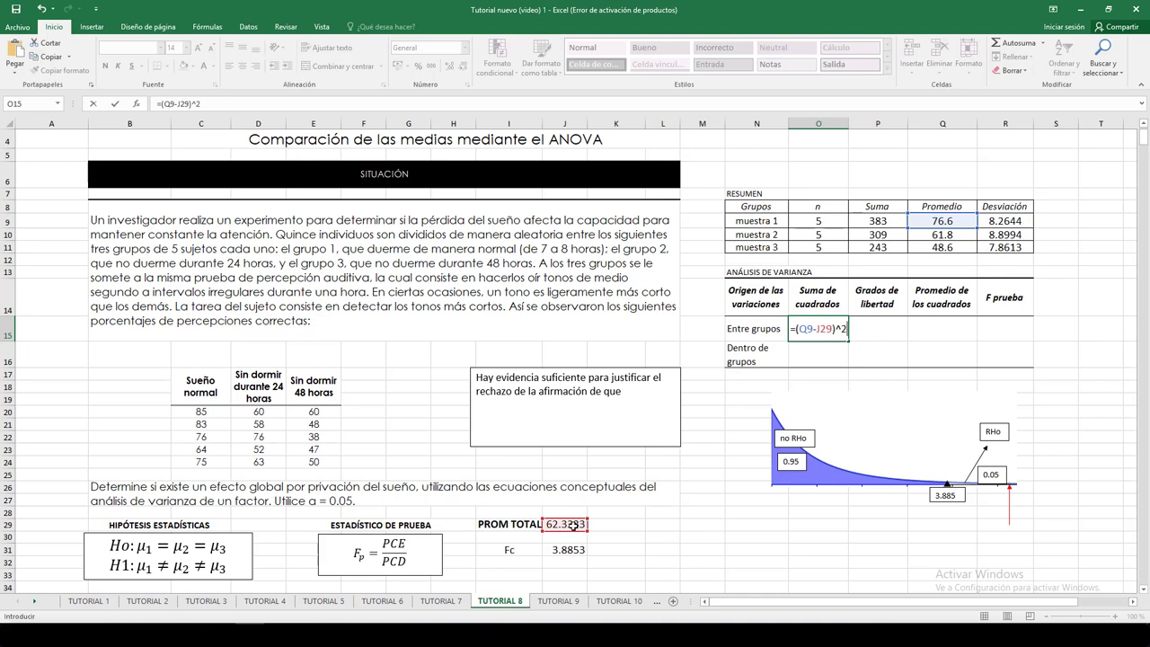
text(*)
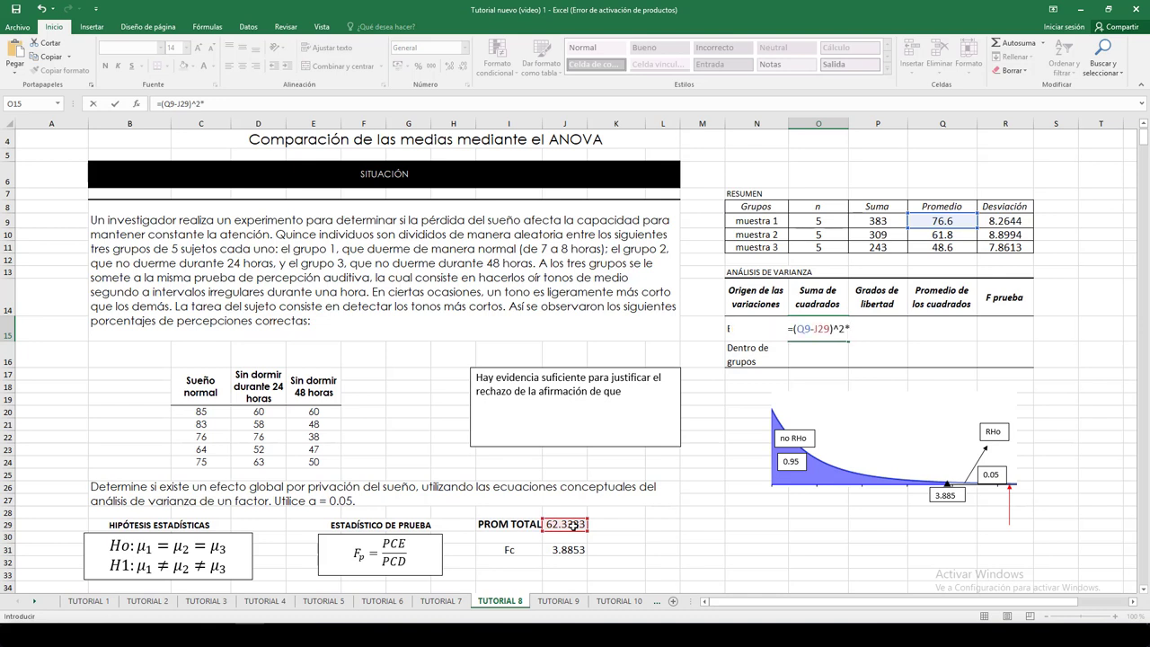
text(5+()
- Add the muestra 2 term to the Entre grupos sum of squares formula in O15: (Q10-J29)^2*5+
click(944, 236)
text(-)
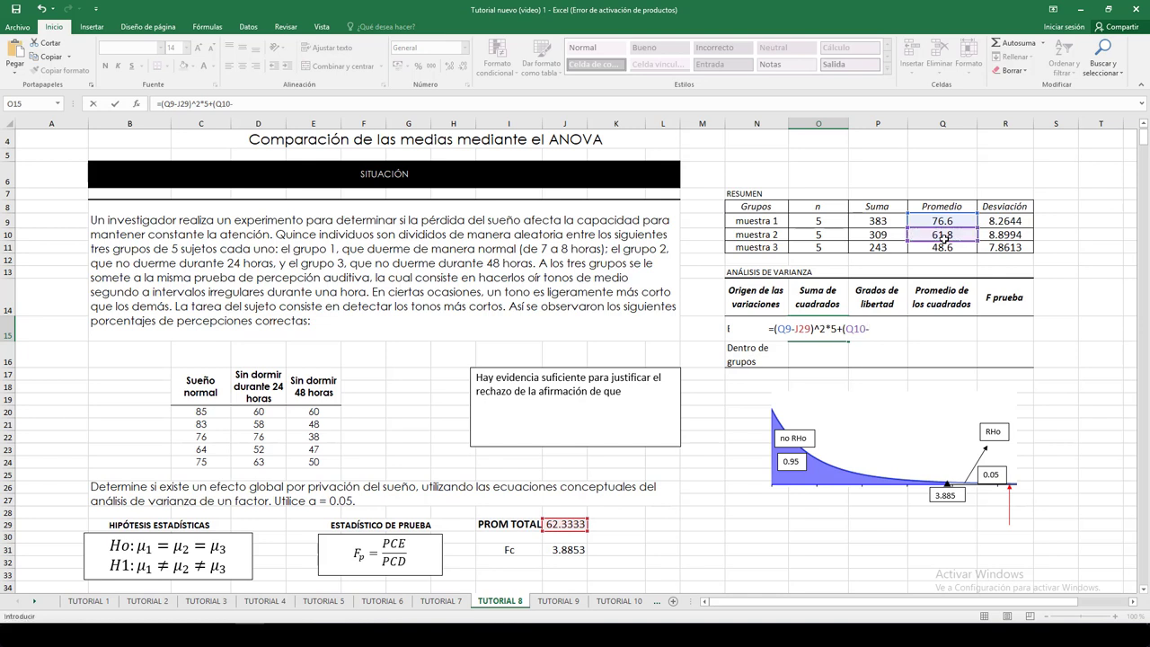
click(561, 526)
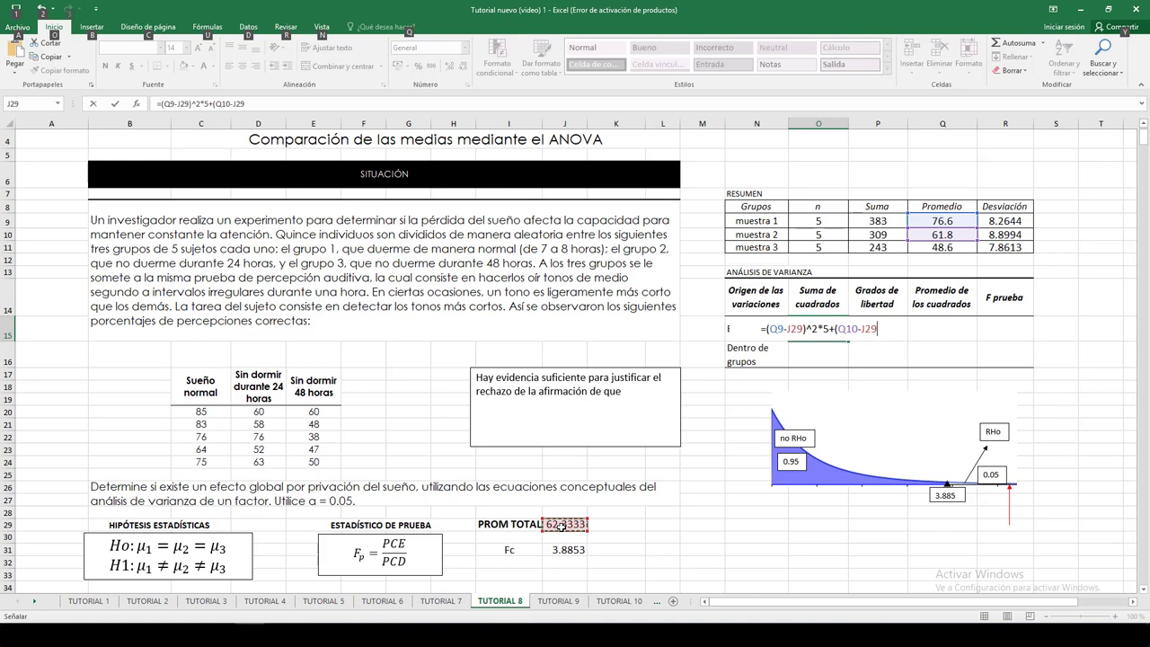
text(^2)
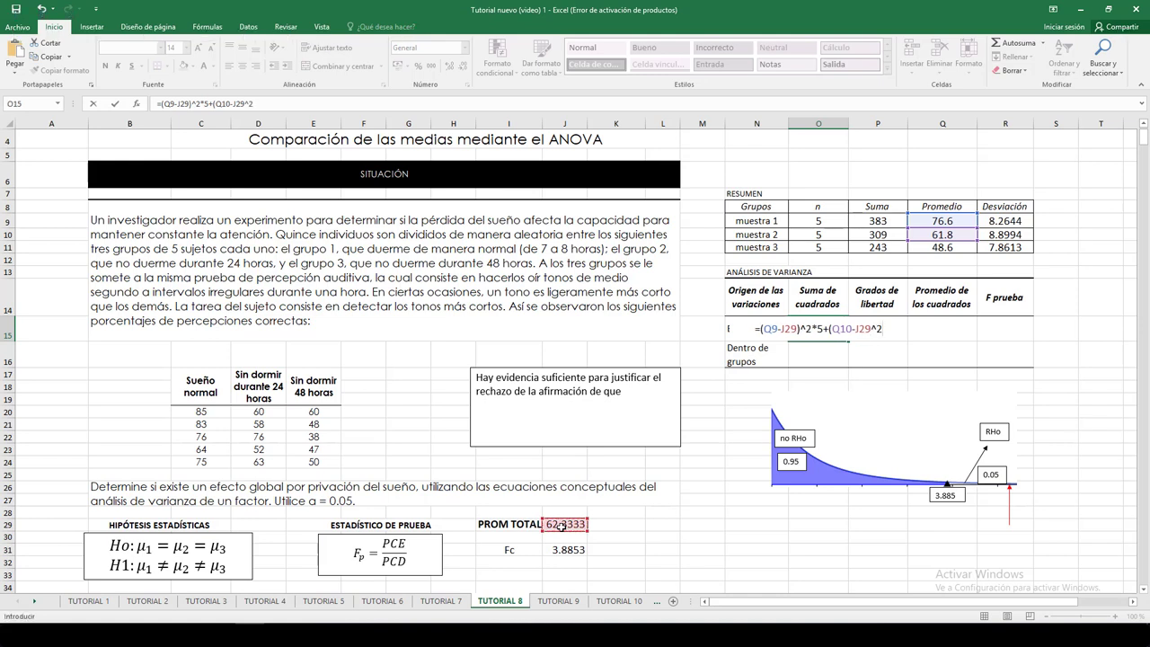
key(BackSpace)
key(BackSpace)
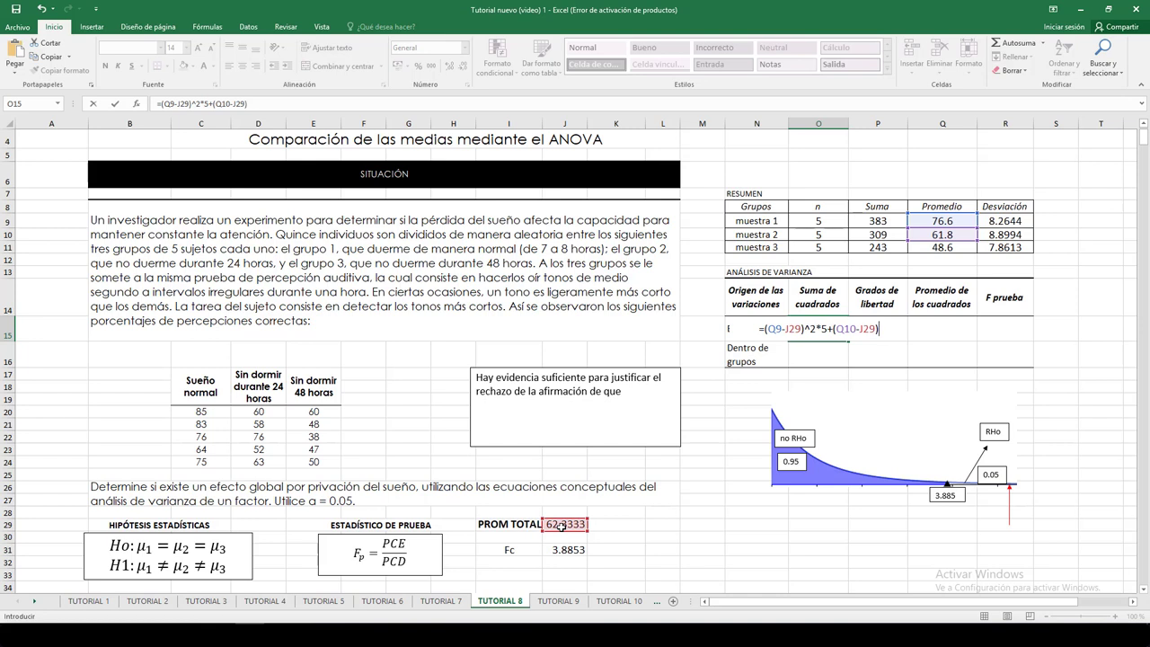
text()^2)
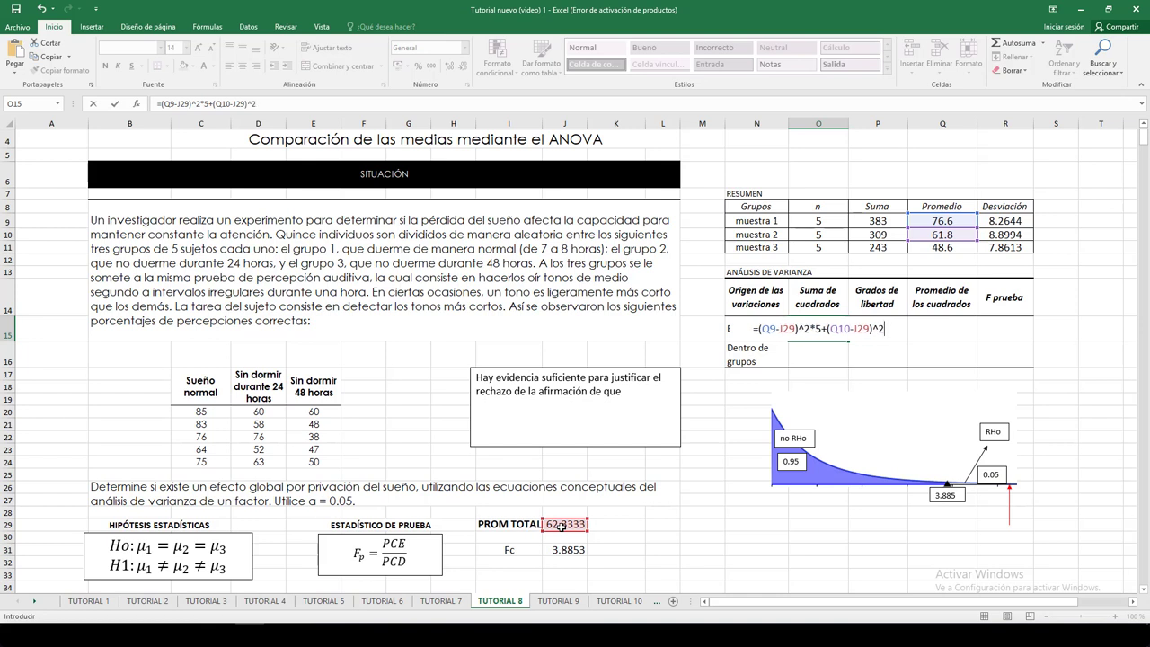
text(*)
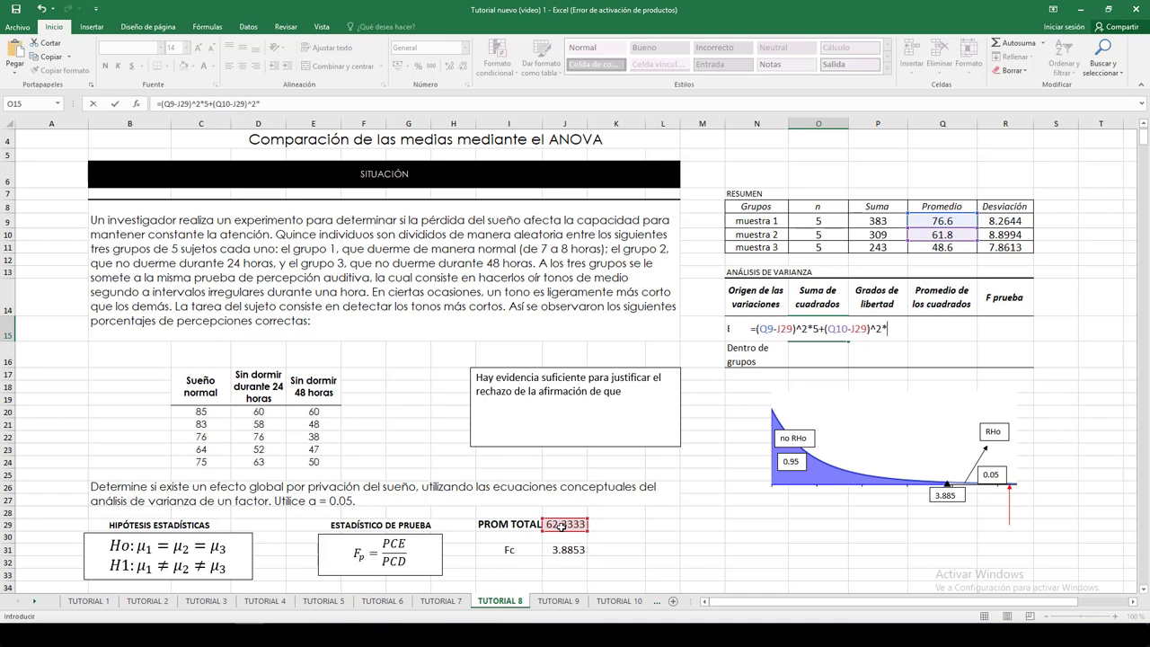
text(5)
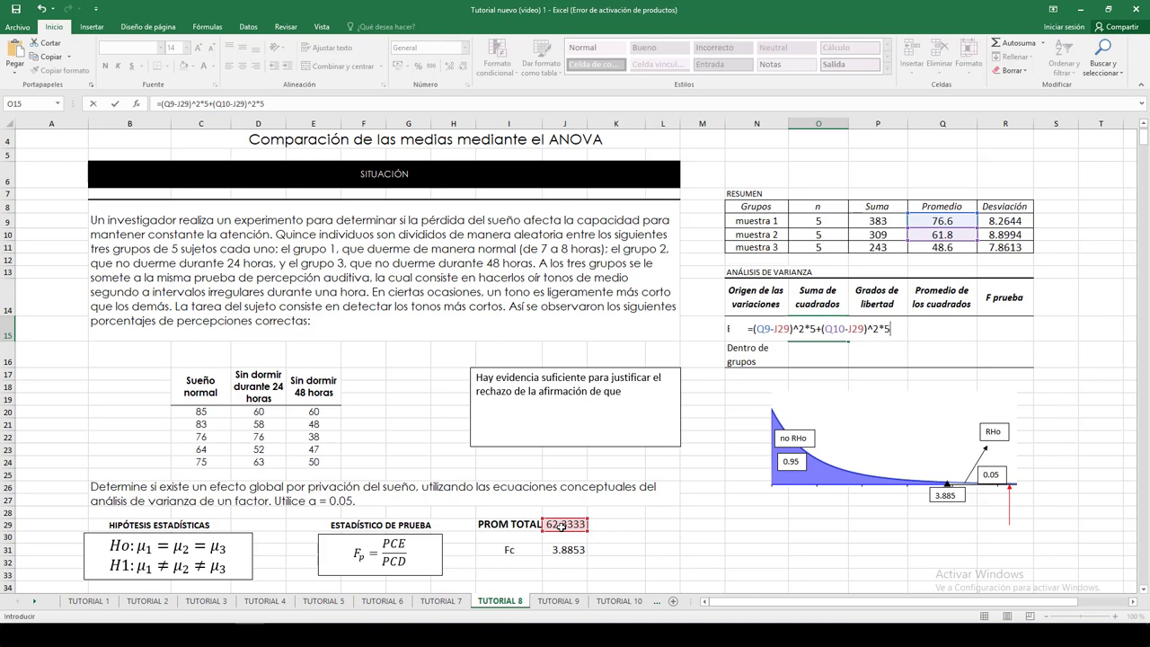
text(+)
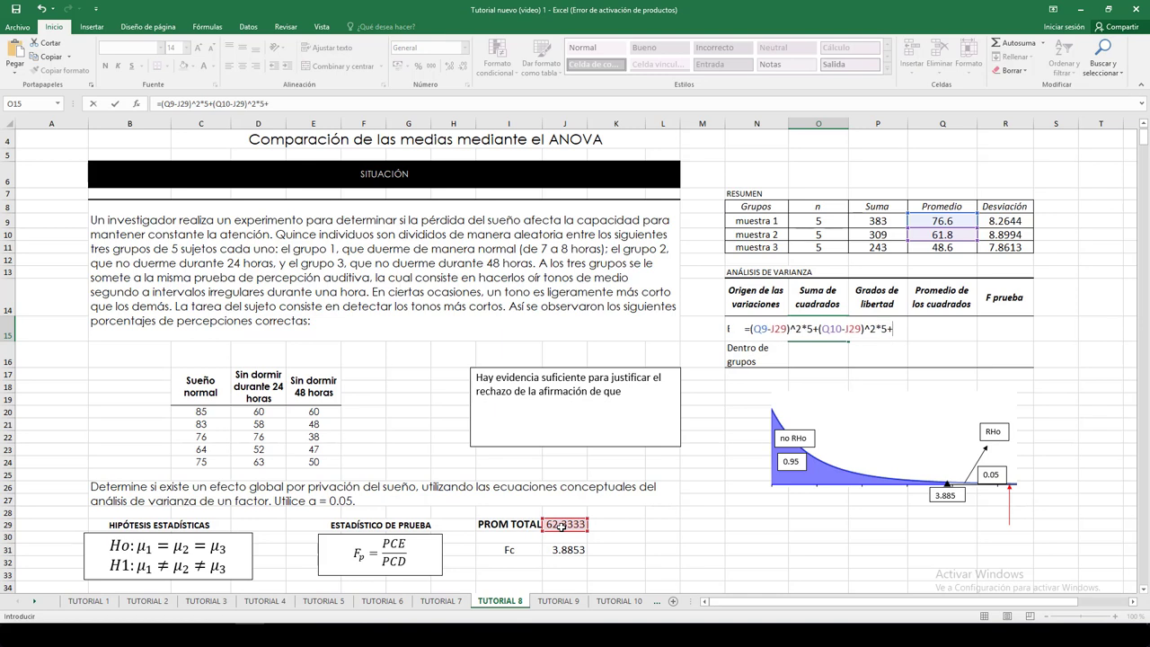
- Complete the Entre grupos sum of squares formula in O15 with the muestra 3 term, (Q11-J29)^2*5
text(()
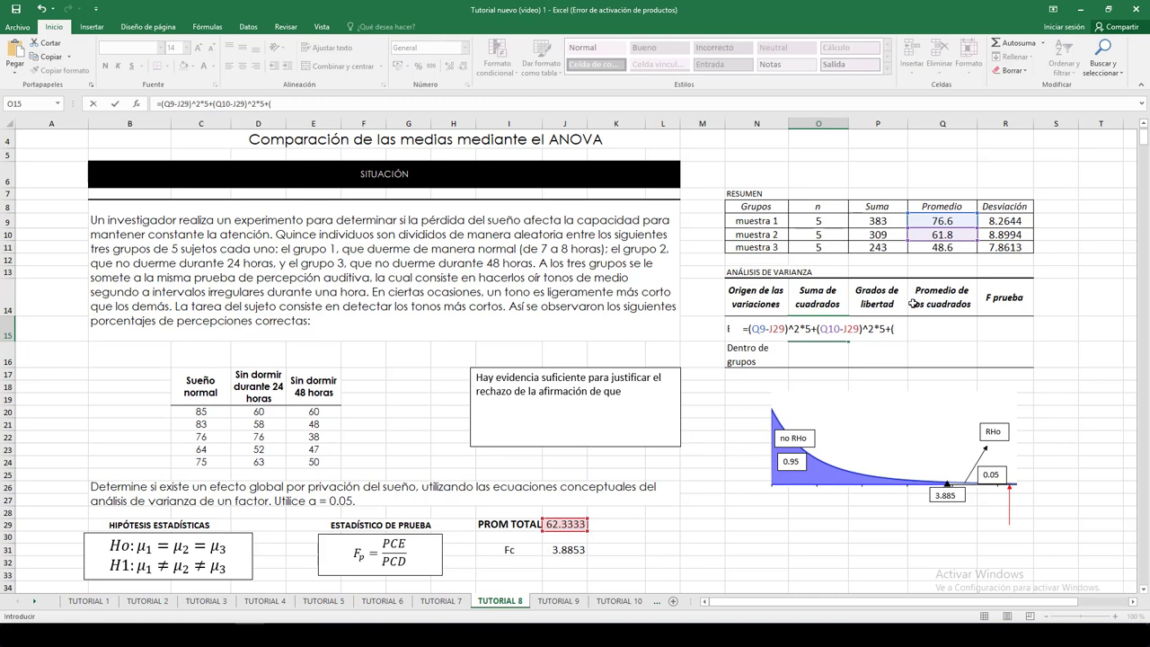
click(929, 250)
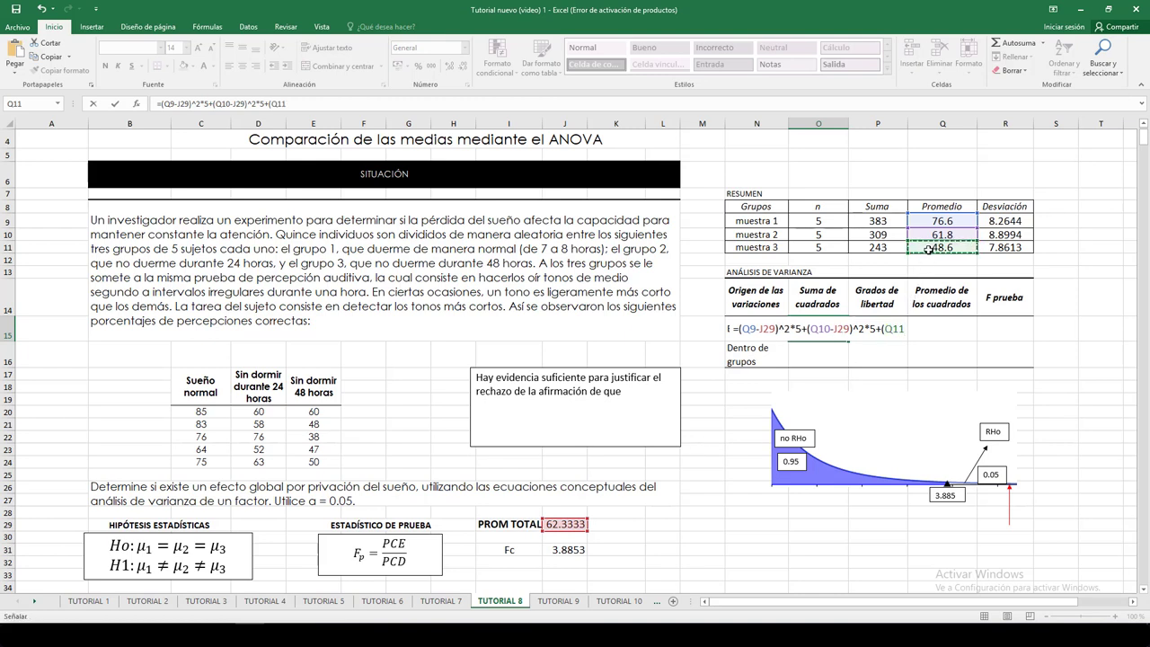
text(-)
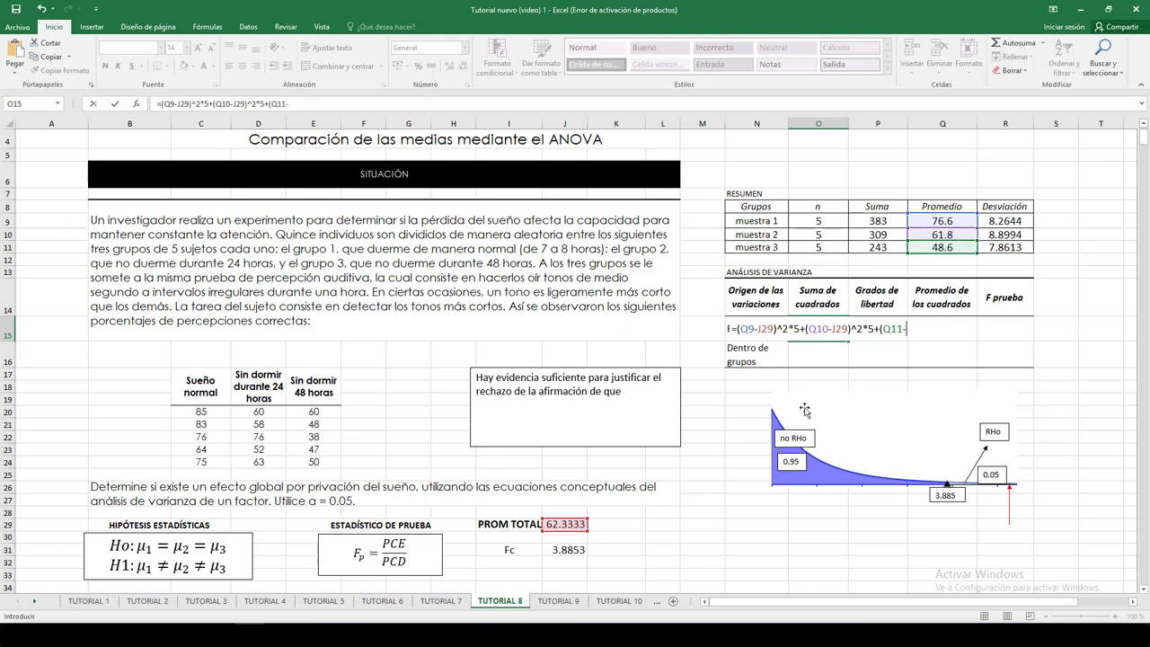
click(570, 527)
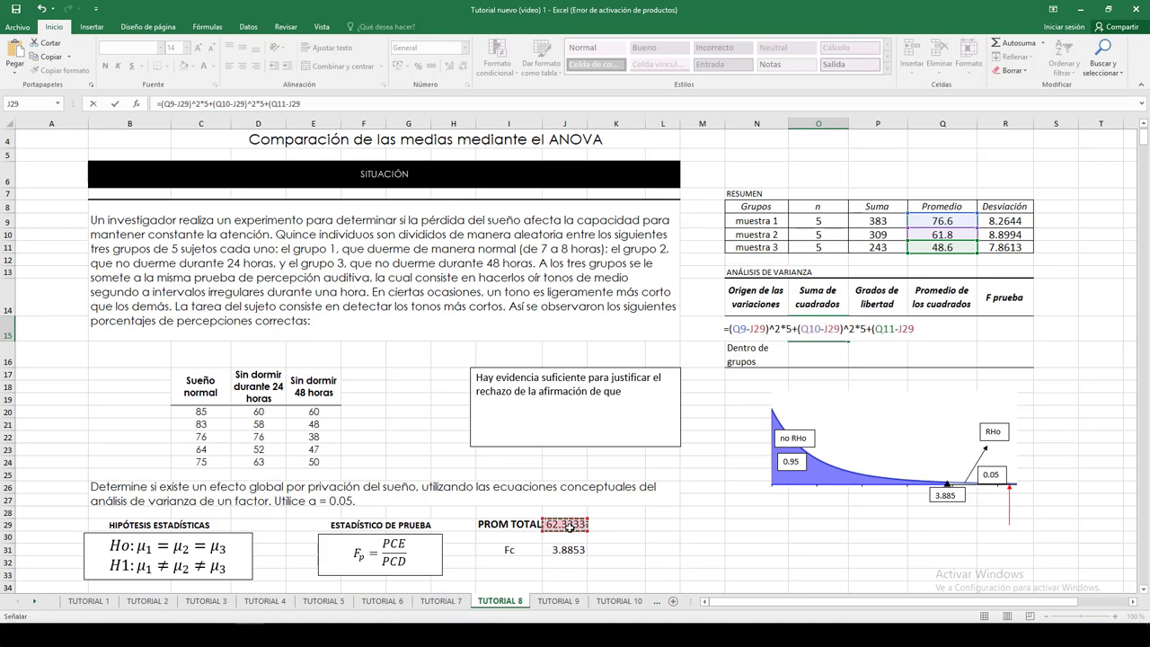
text()^2)
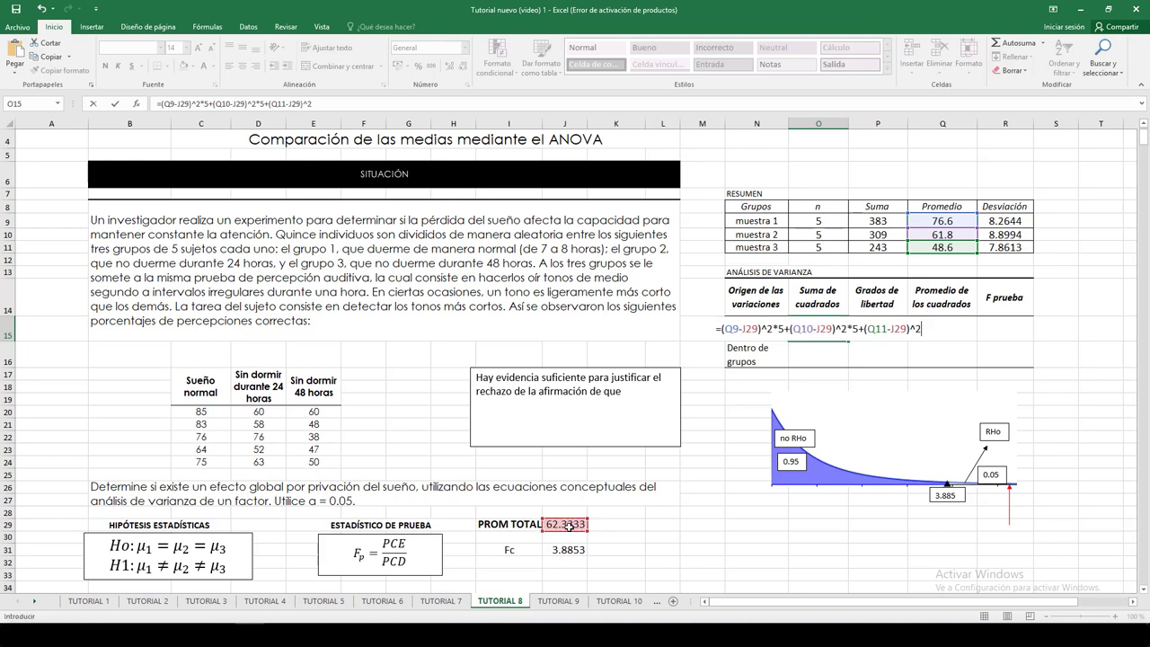
text(*)
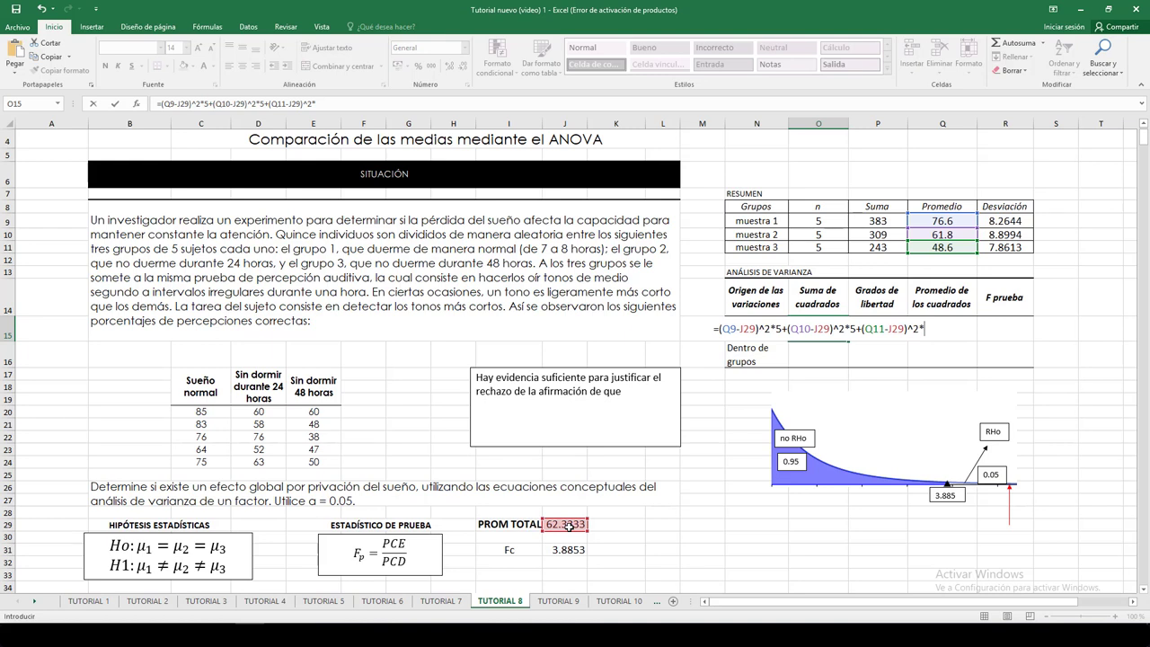
text(5)
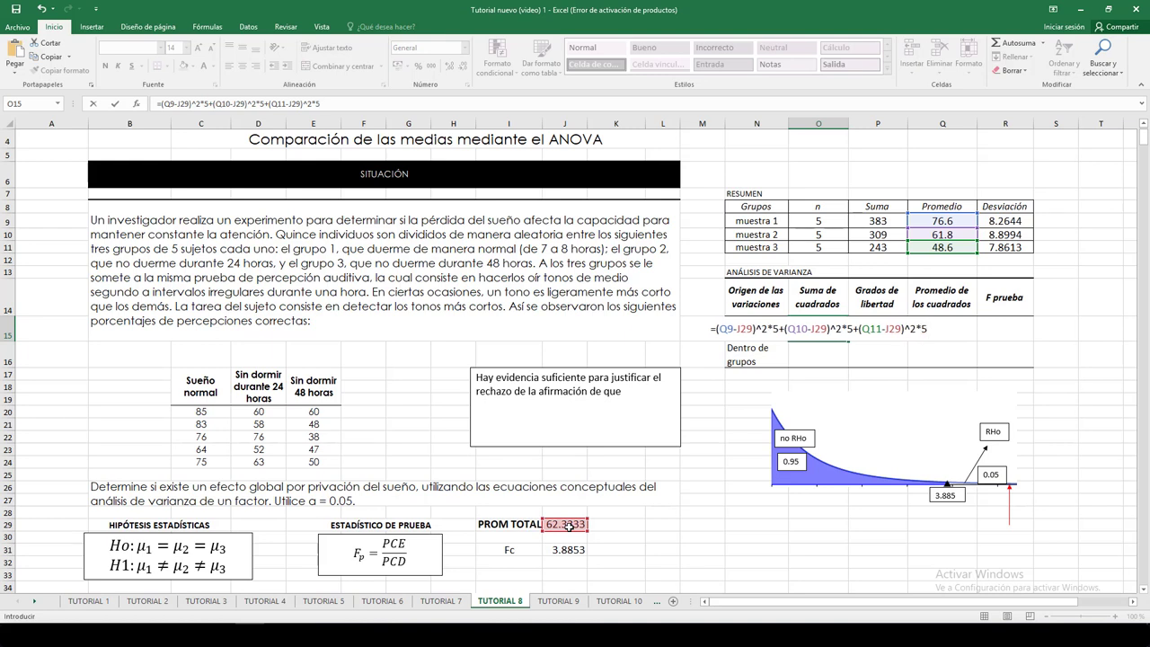
key(Return)
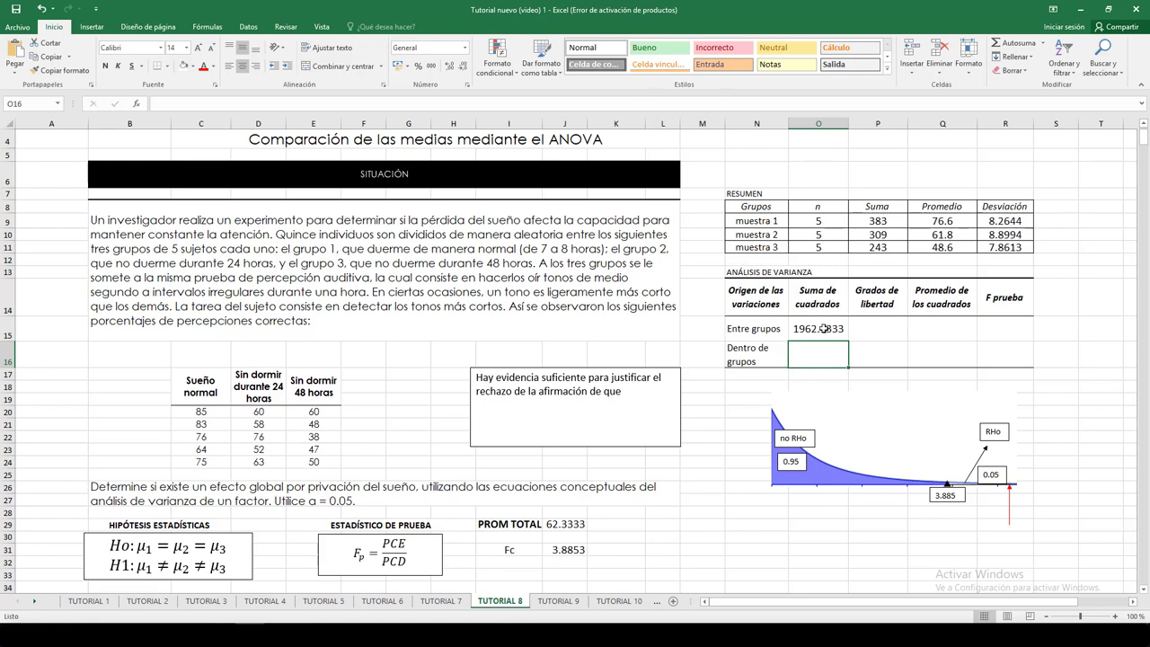
- Calculate the Dentro de grupos sum of squares in O16 with =4*R9^2+4*R10^2+4*R11^2
double_click(807, 364)
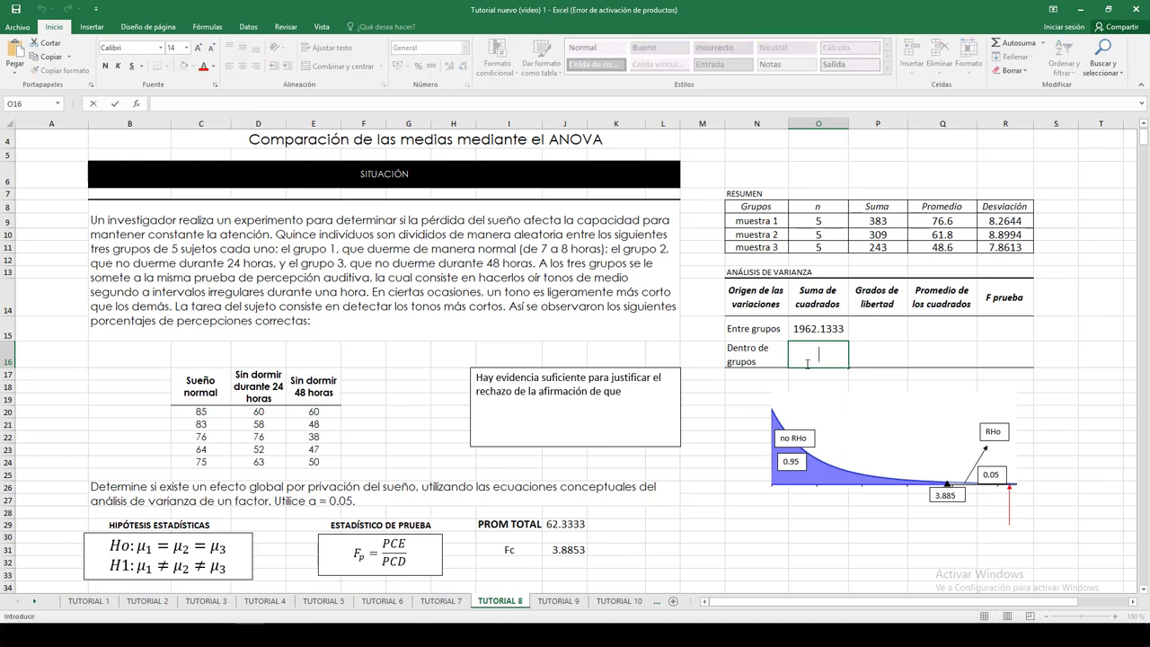
text(=4)
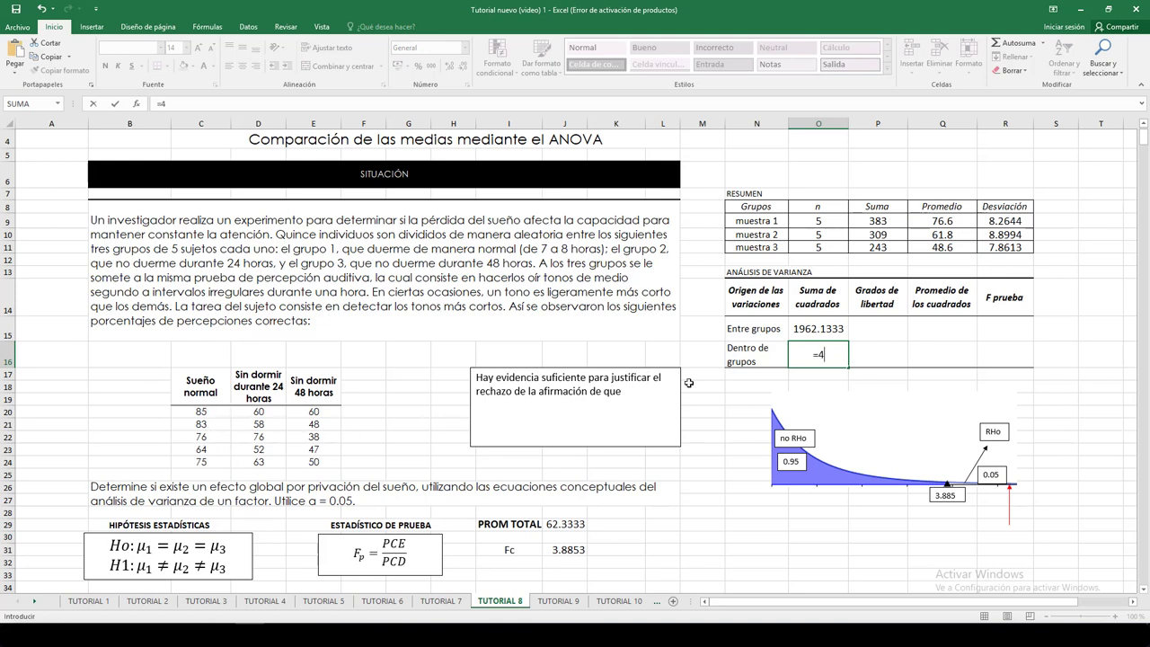
text(*)
click(1001, 222)
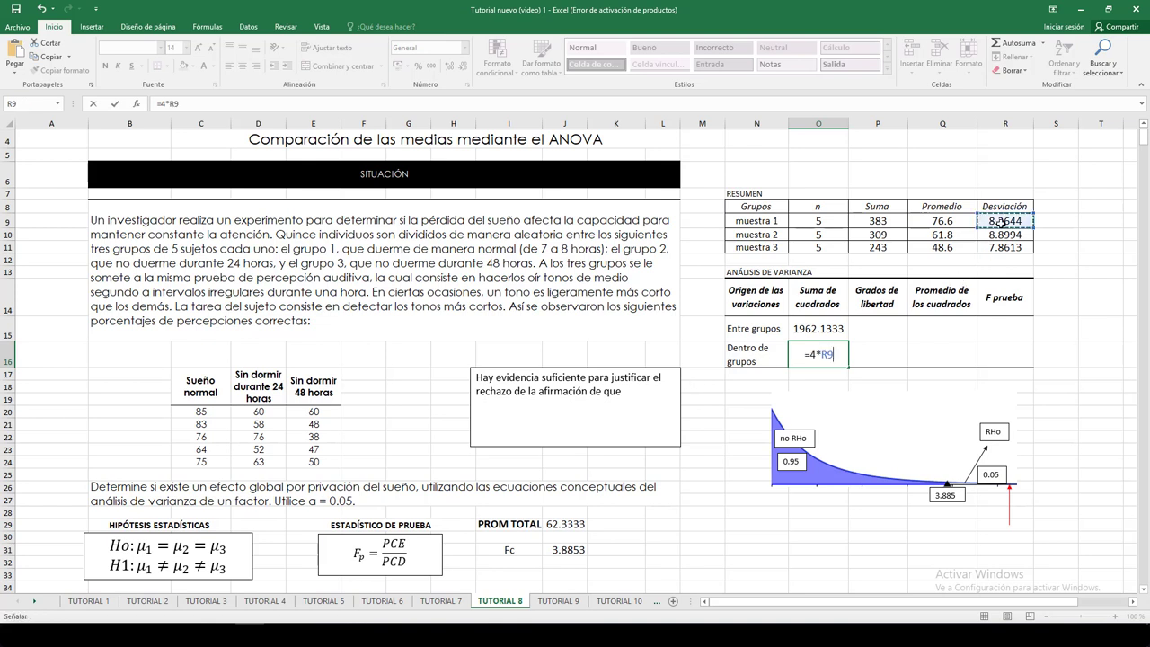
text(^2+4)
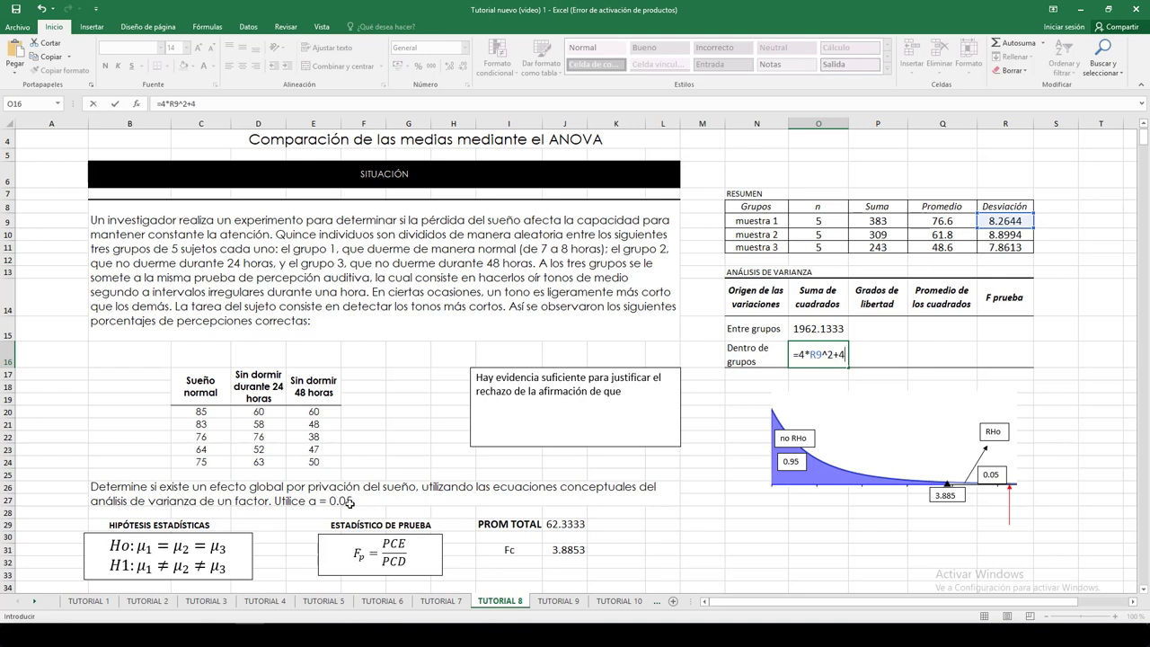
text(*)
click(1000, 237)
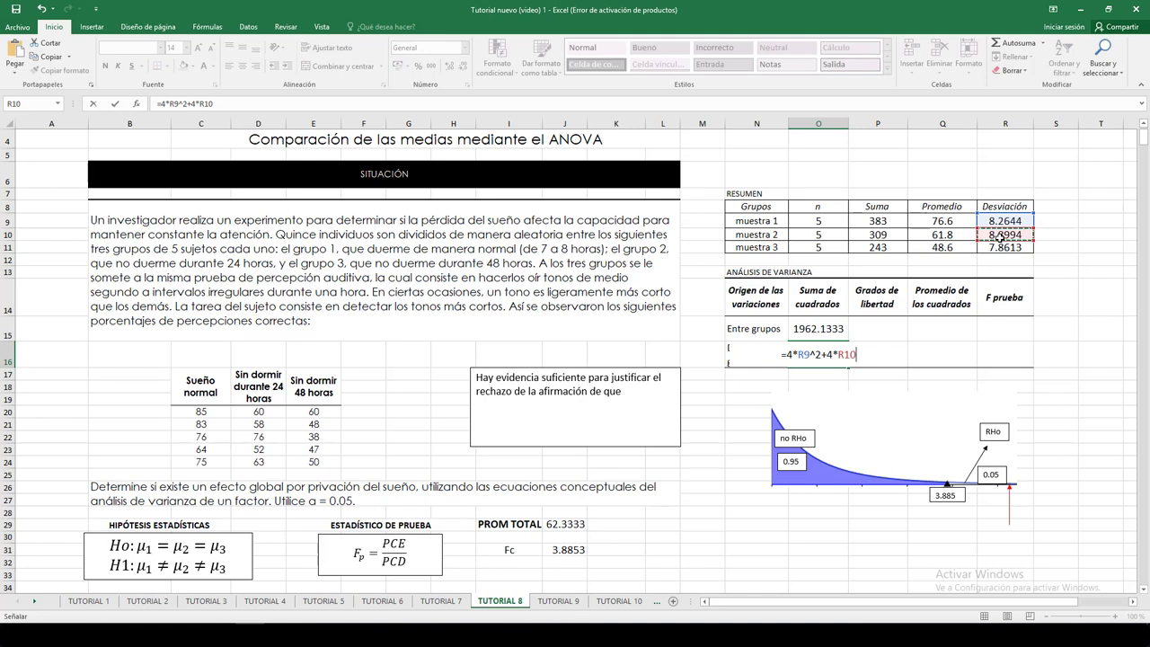
text(^2)
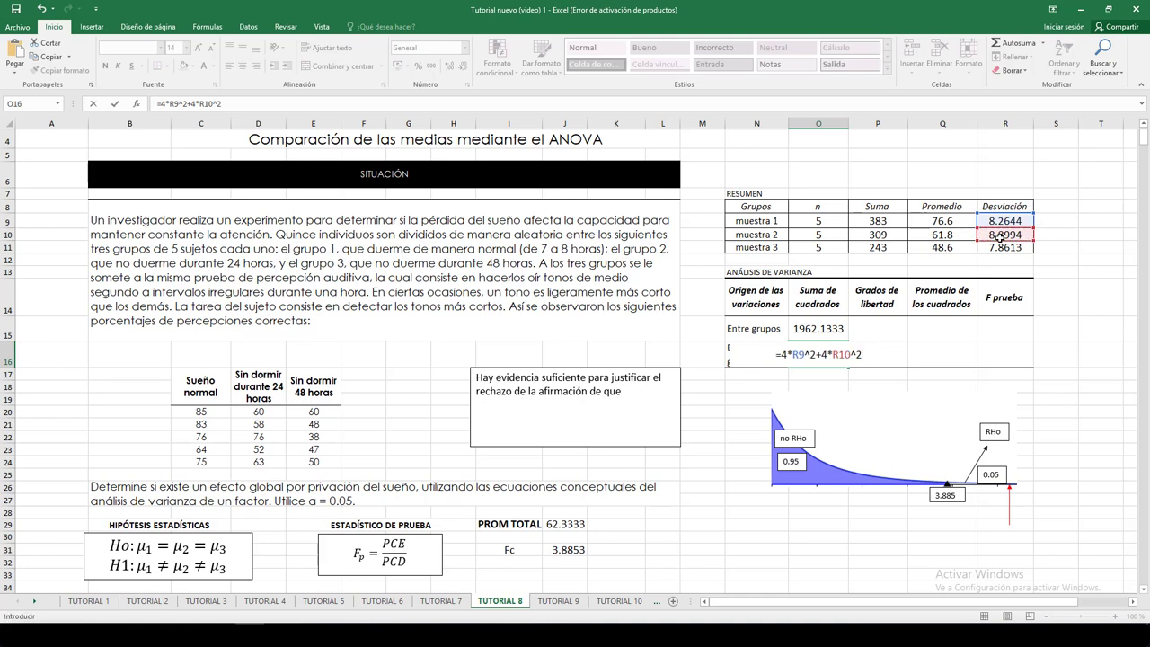
text(+4)
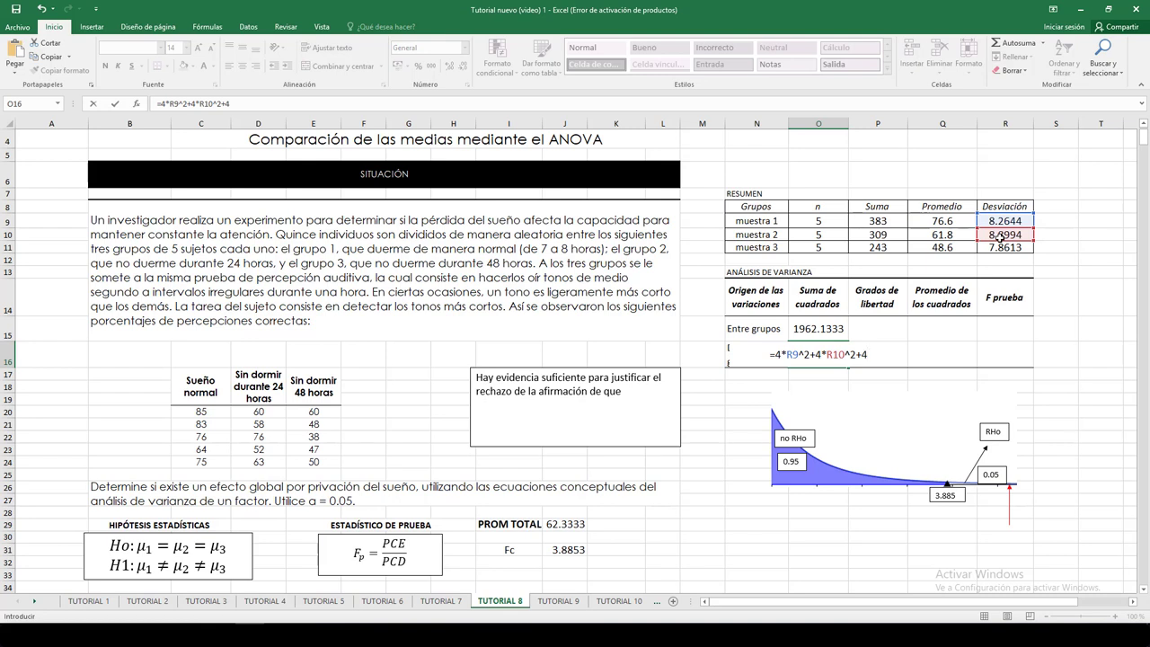
text(*)
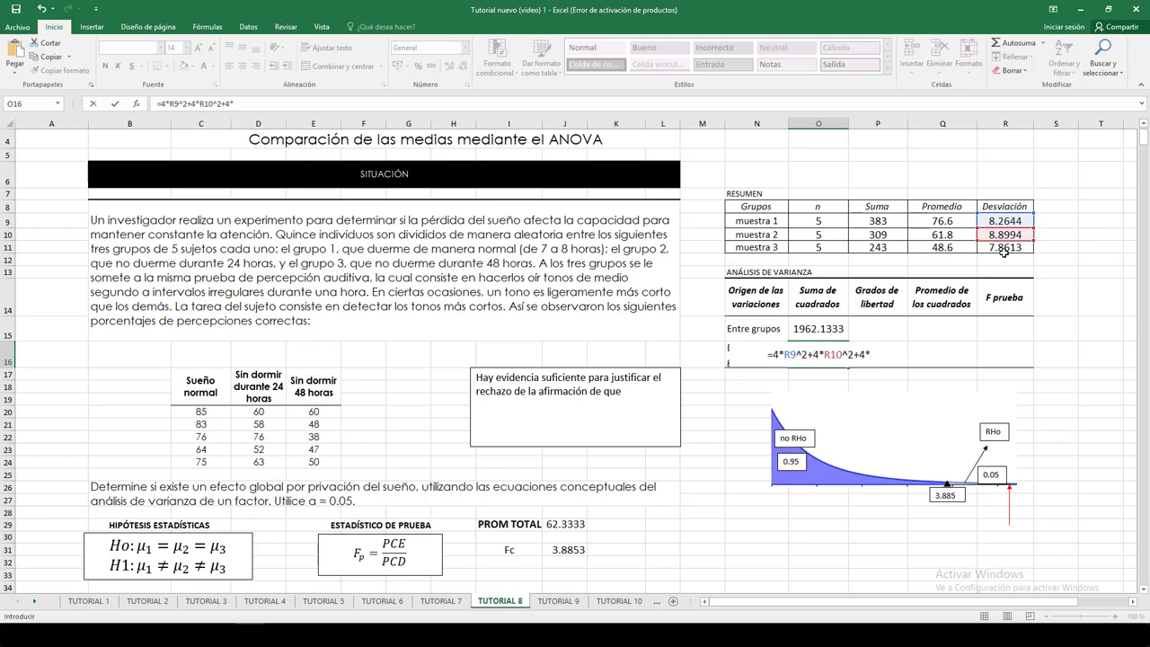
click(1004, 252)
text(^2)
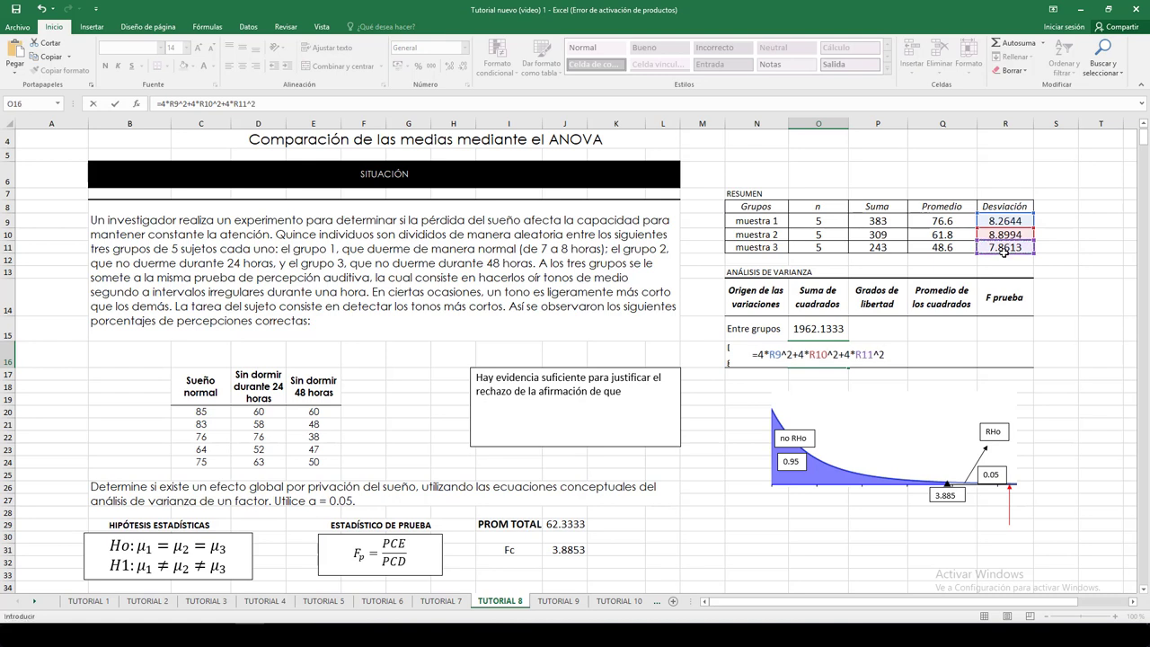
key(Return)
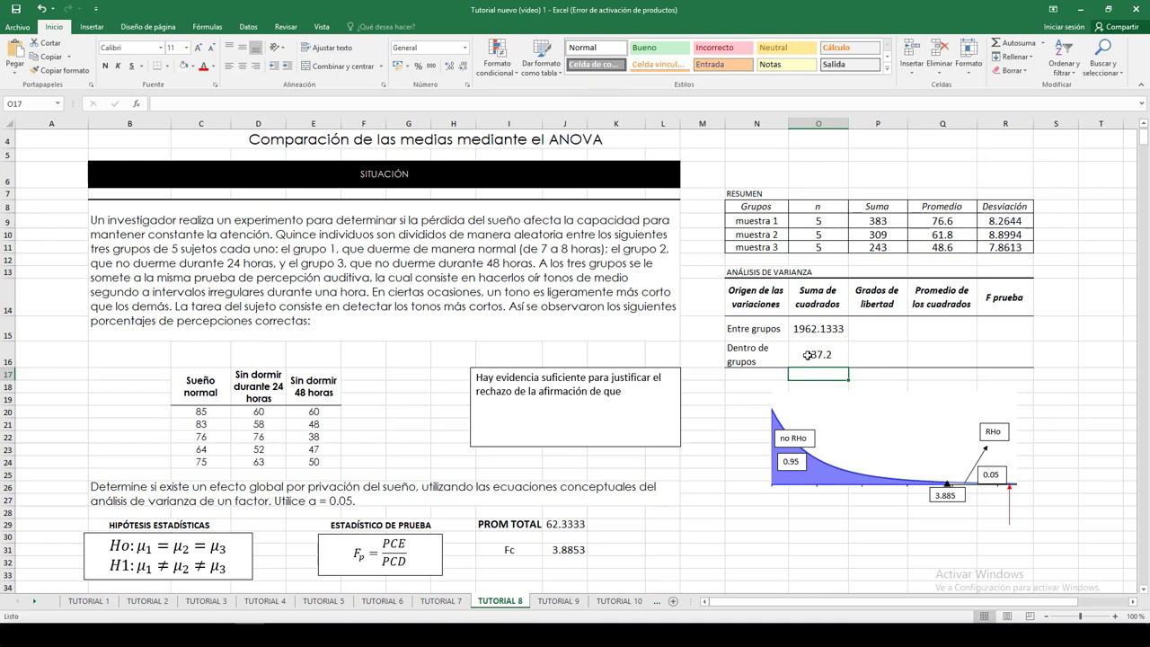
- Enter the degrees of freedom in the variance table: 2 for Entre grupos and 12 for Dentro de grupos
click(874, 331)
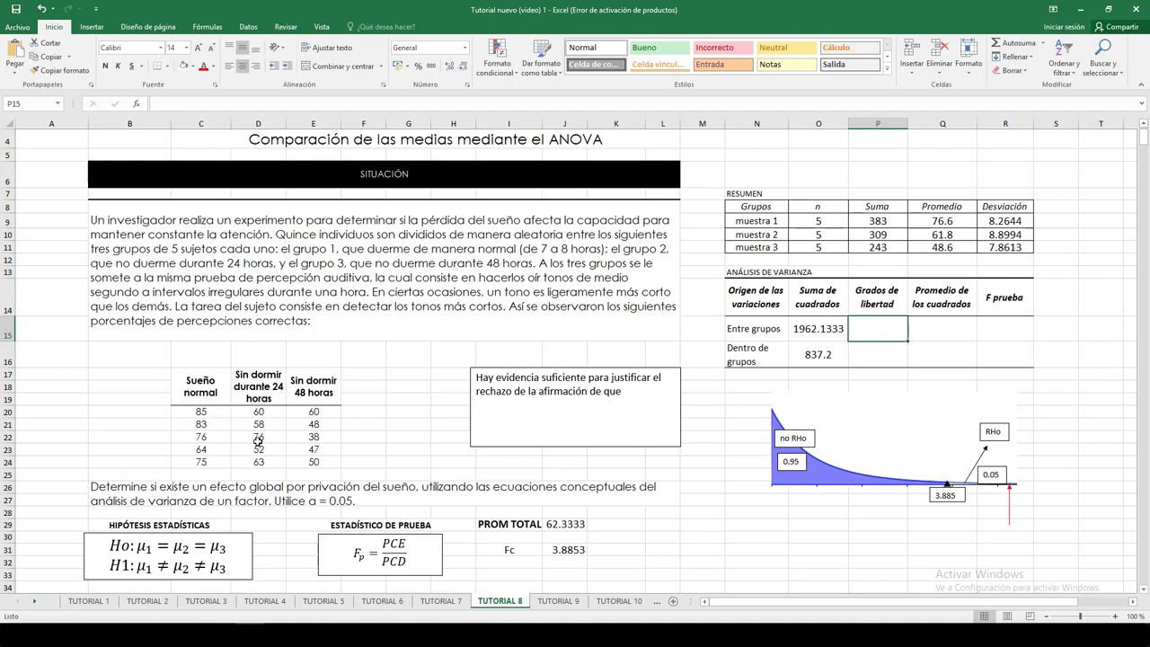
text(2)
click(872, 351)
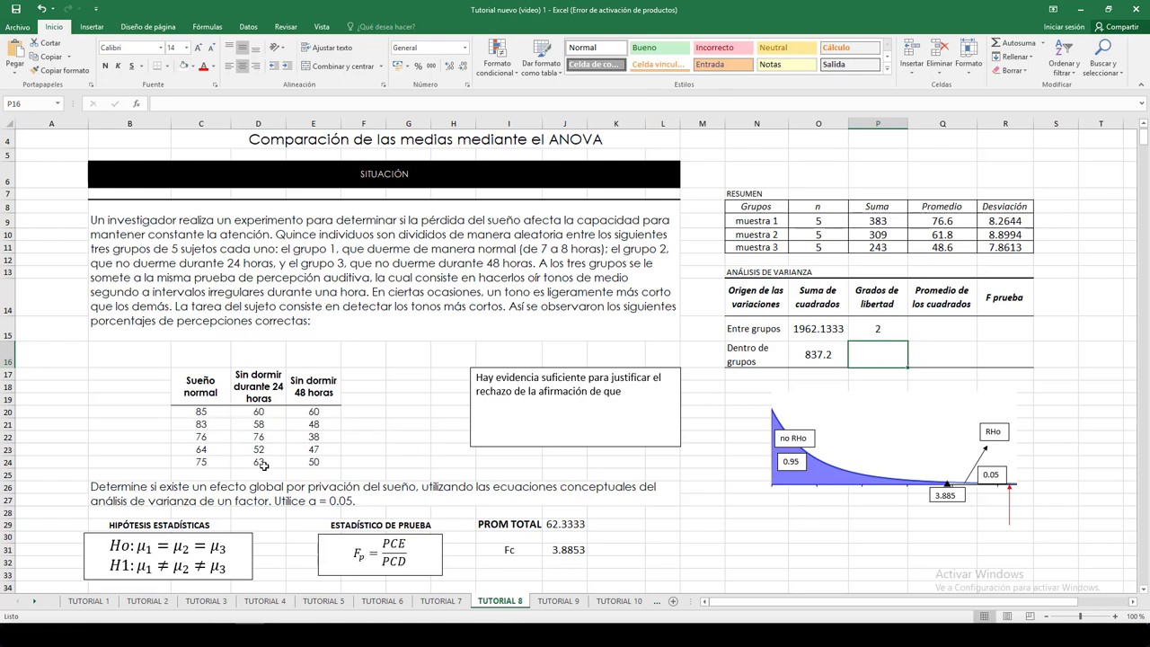
text(12)
click(955, 351)
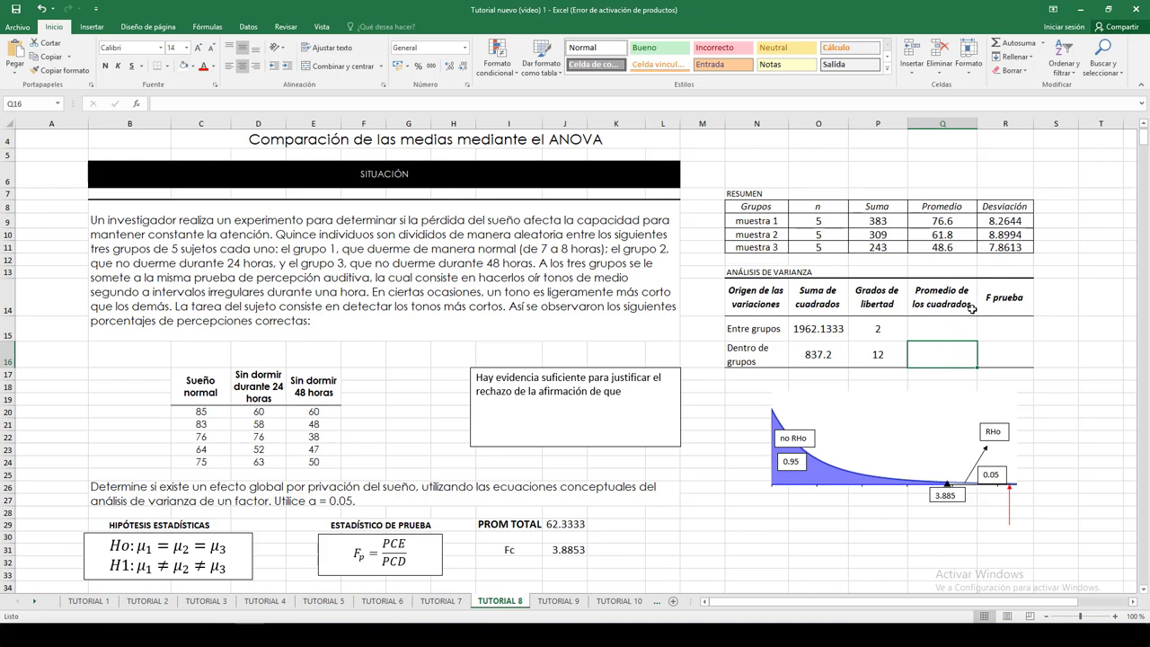
- Calculate the Entre grupos mean square in Q15 by dividing its sum of squares by its degrees of freedom, =O15/P15
click(926, 334)
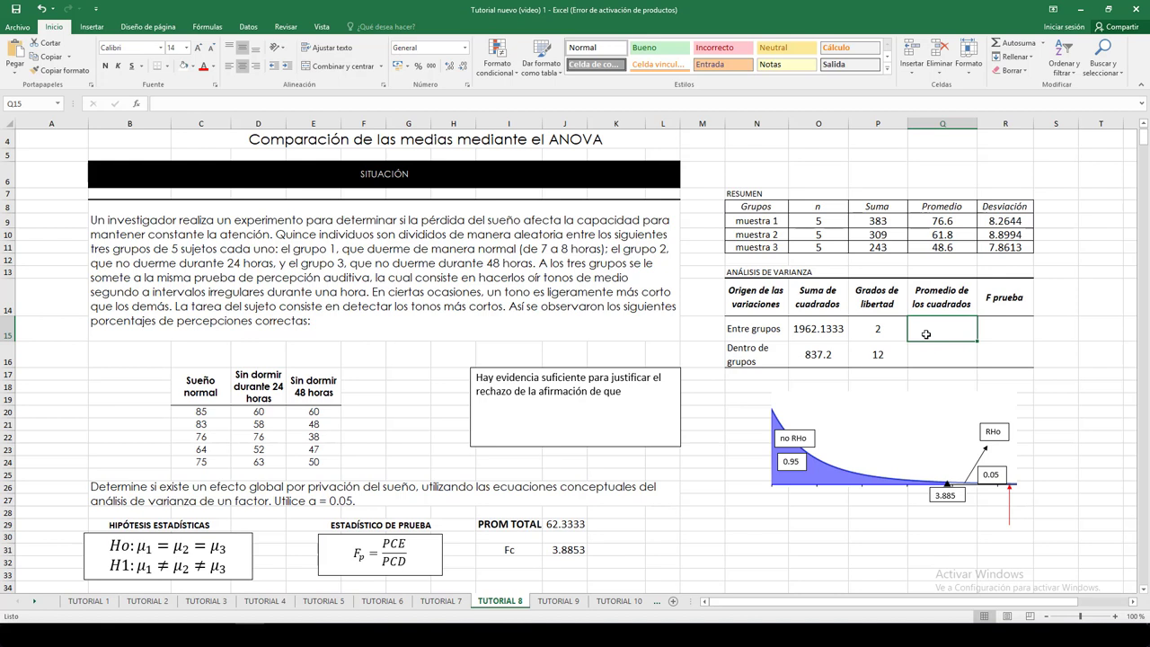
text(=)
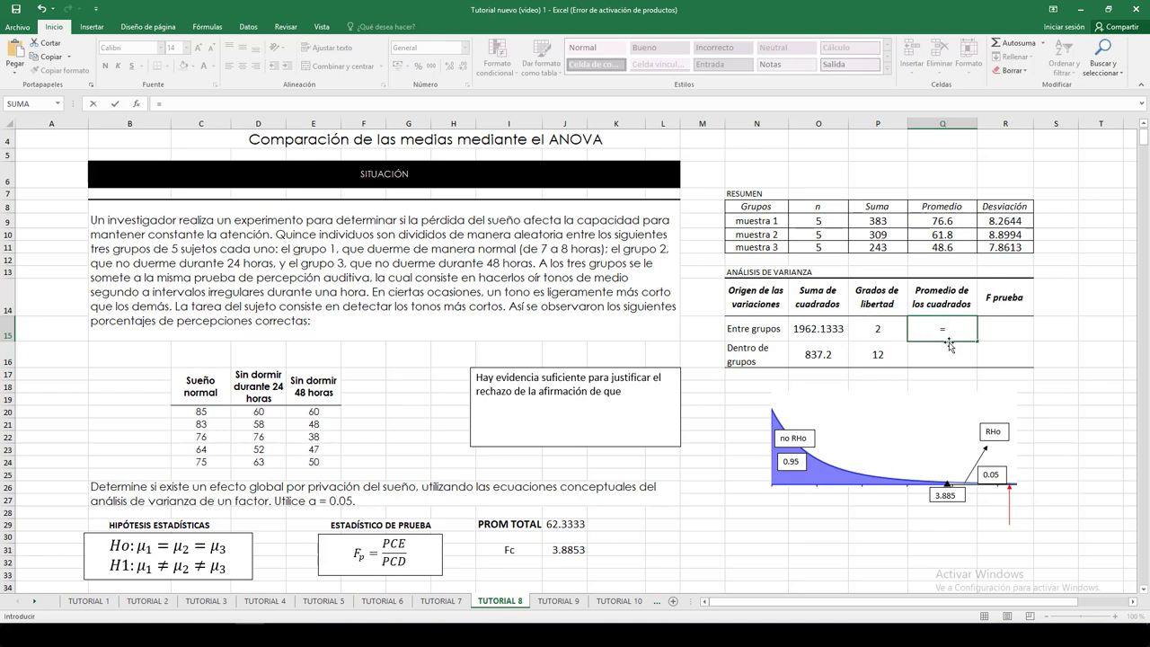
click(829, 330)
text(/)
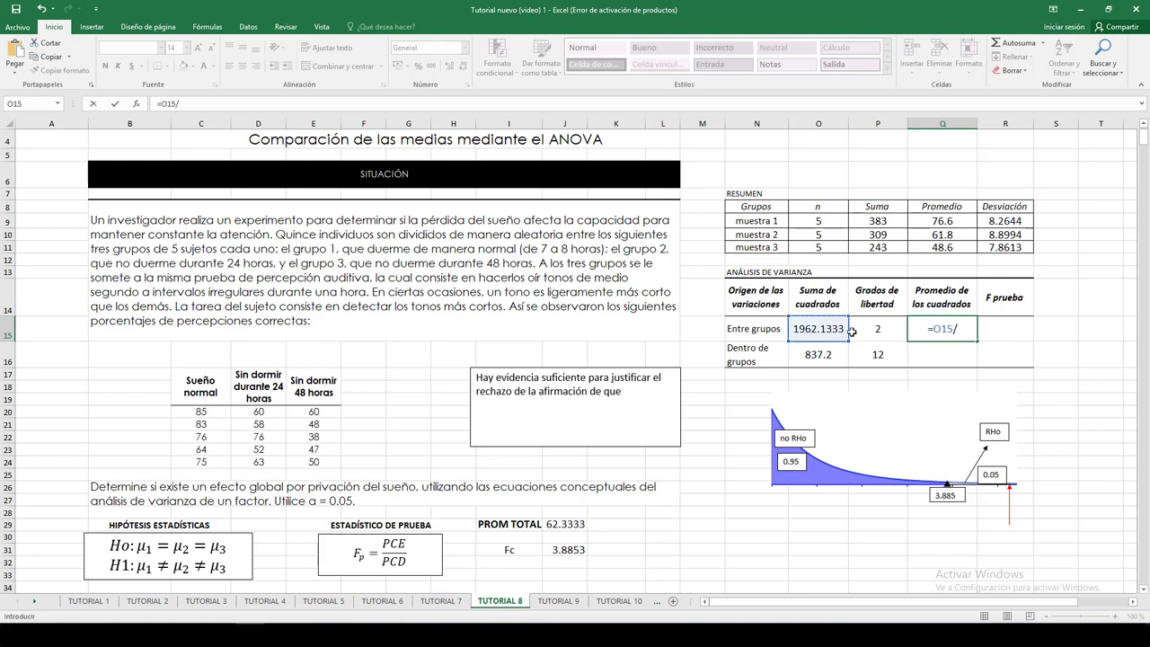
click(864, 330)
key(Return)
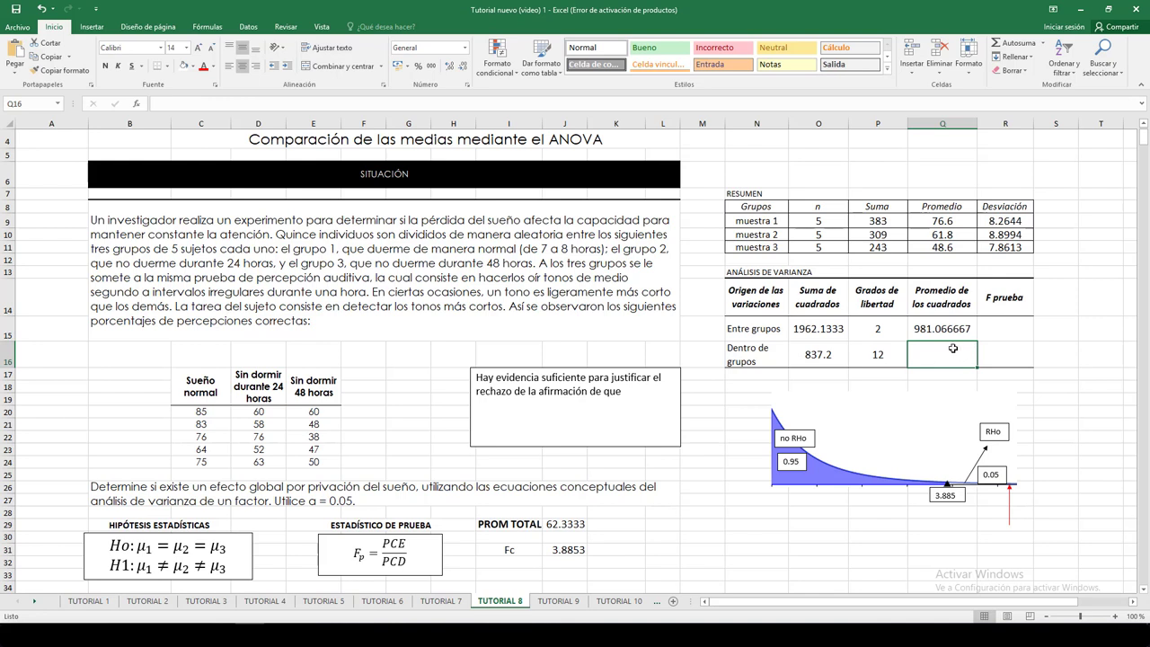
- Calculate the Dentro de grupos mean square in Q16 by dividing its sum of squares by its degrees of freedom, =O16/P16
text(=)
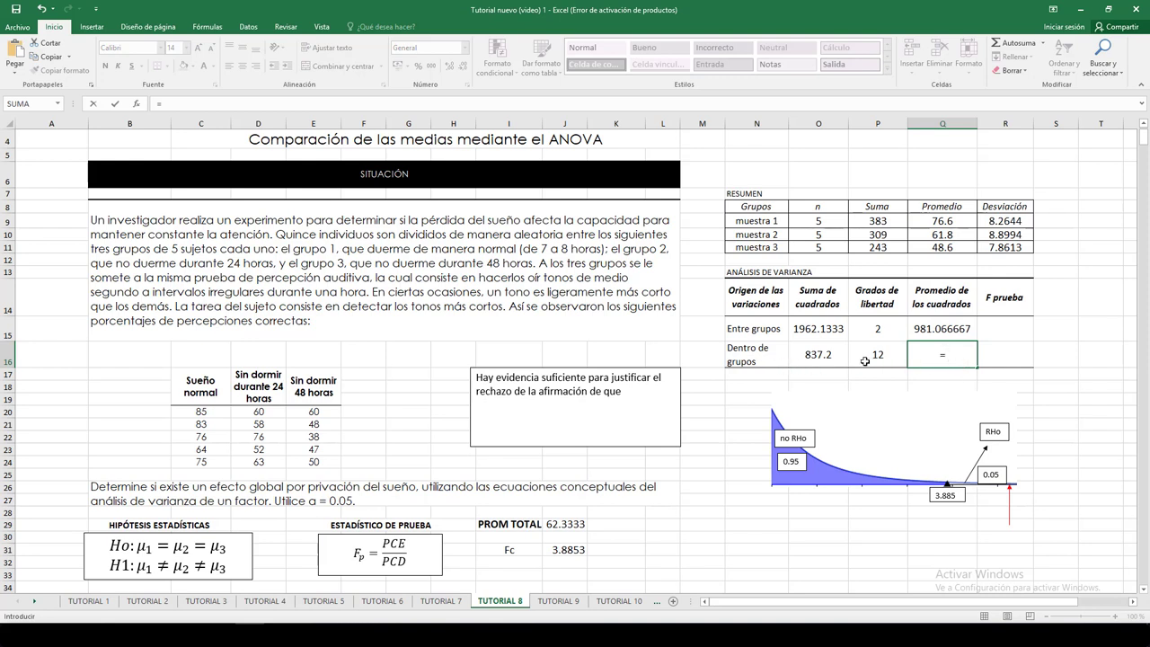
click(833, 356)
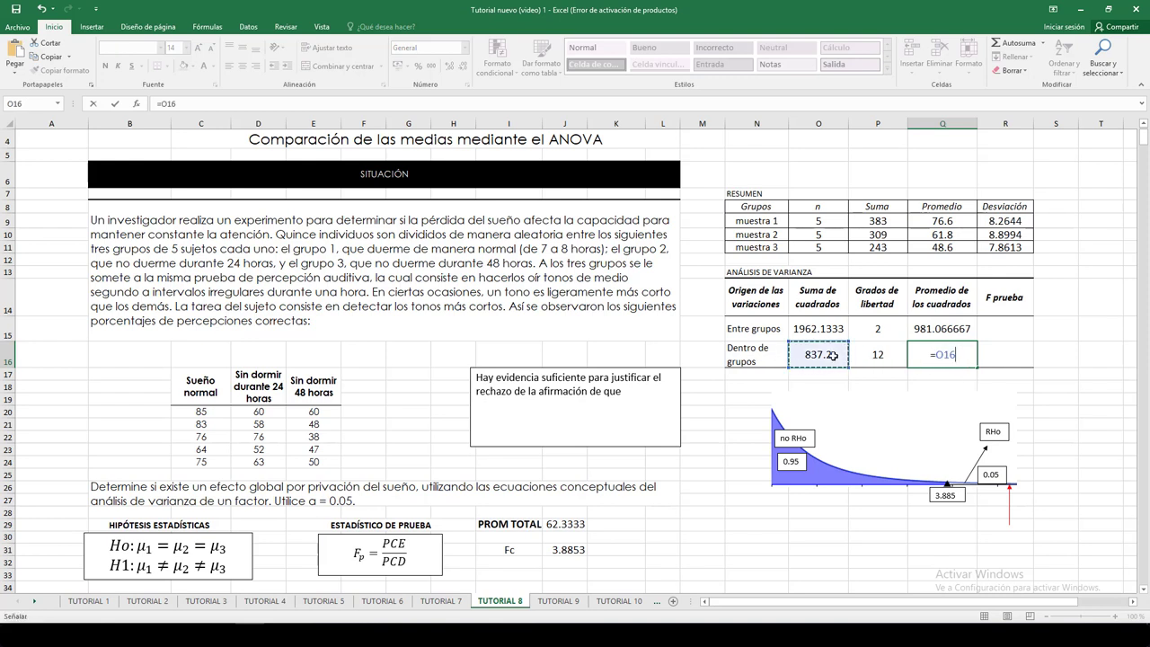
text(/)
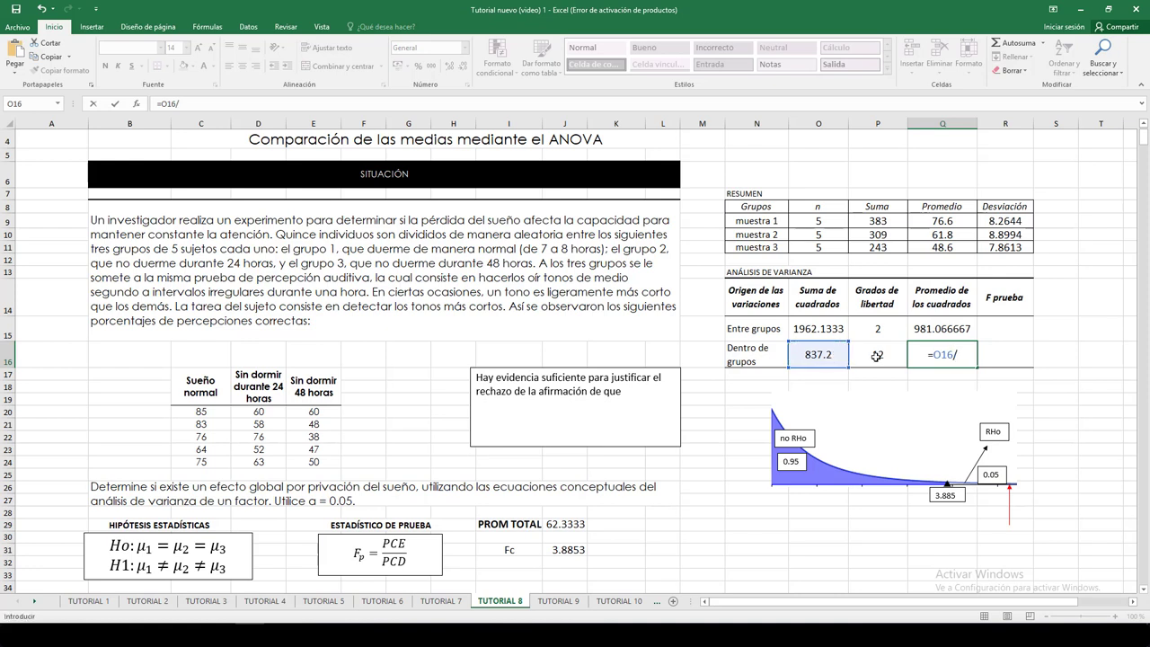
click(885, 357)
key(Return)
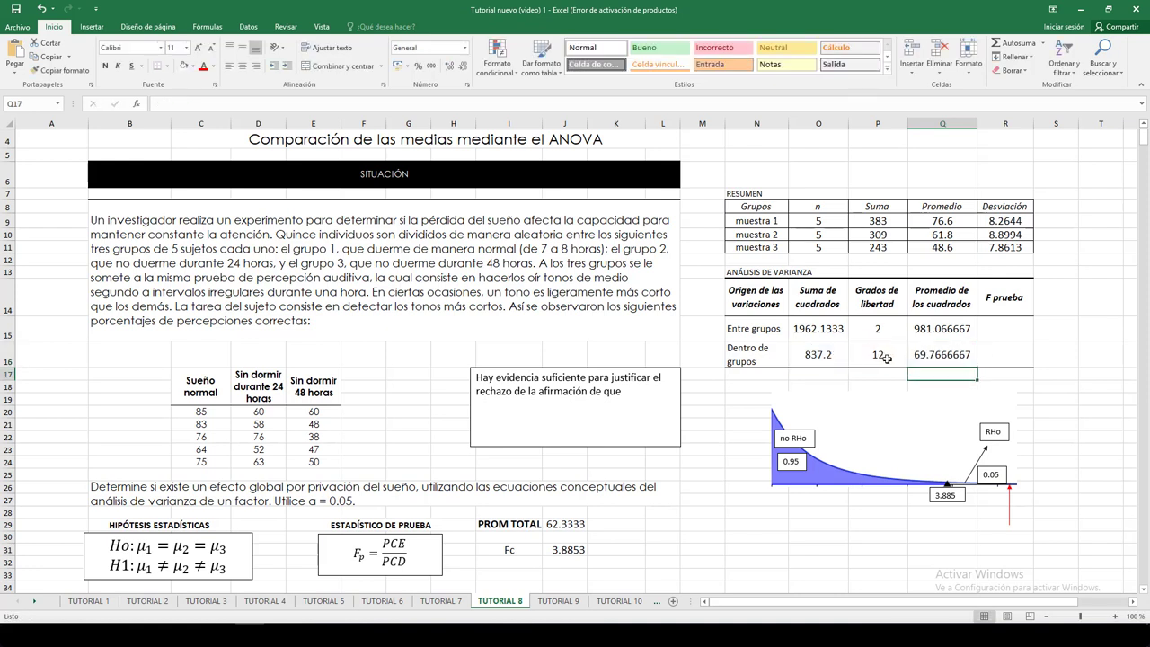
- Calculate the F prueba statistic in R15 by dividing the Entre grupos mean square by the Dentro de grupos one, =Q15/Q16
click(1008, 337)
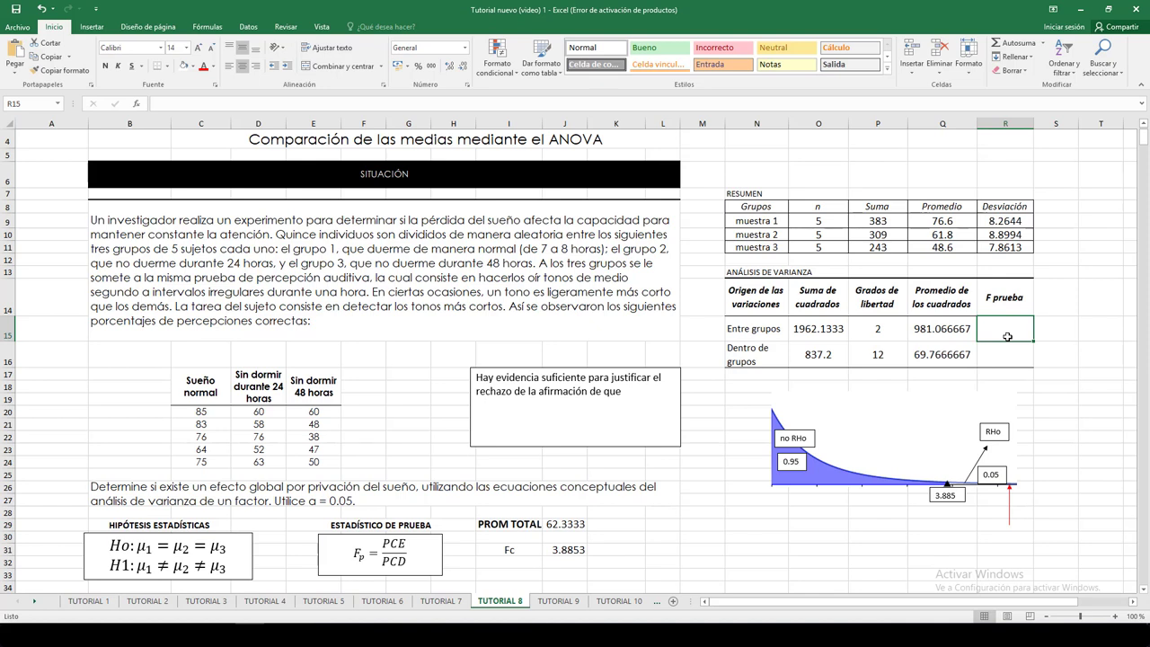
text(=)
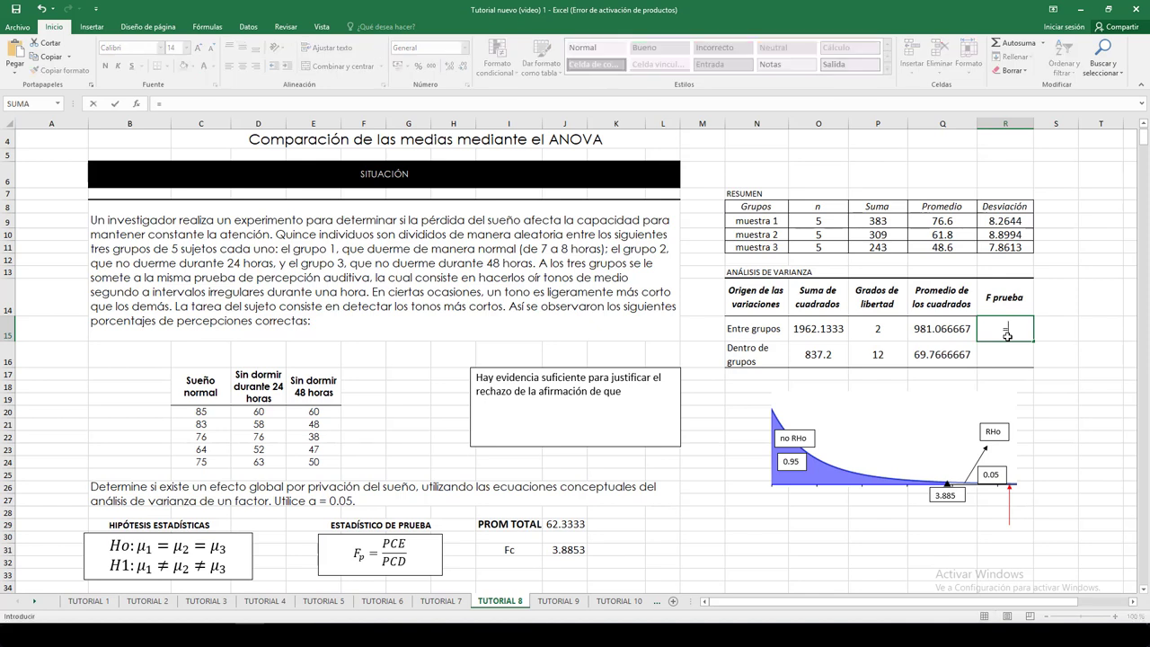
click(956, 332)
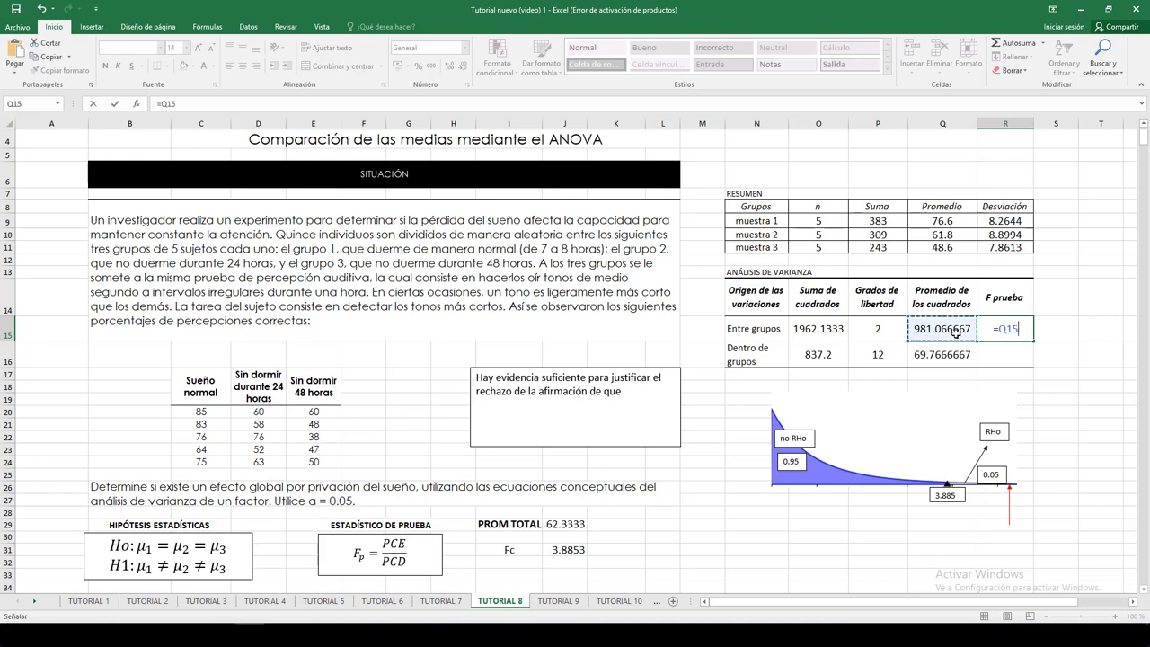
text(/)
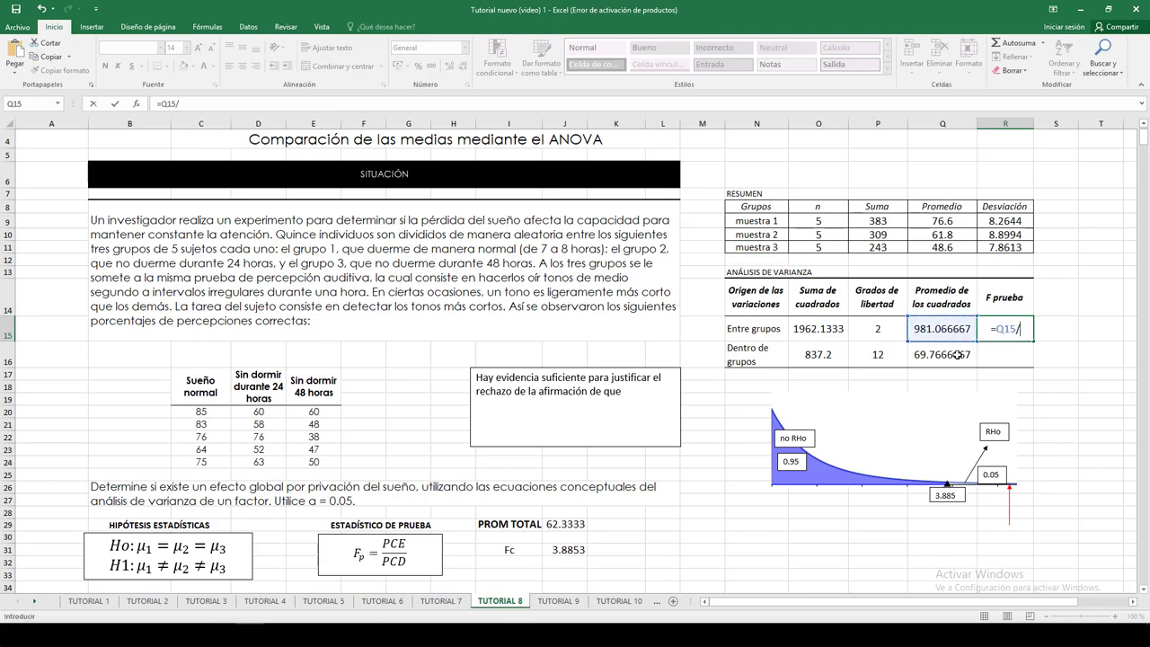
click(957, 356)
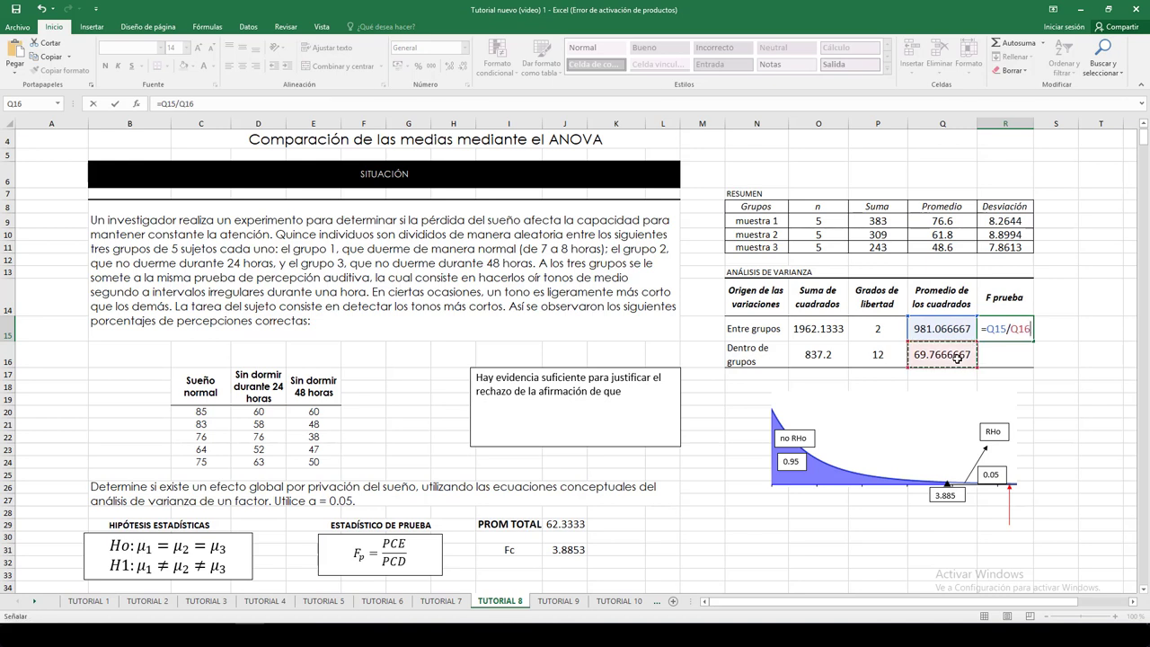
key(Return)
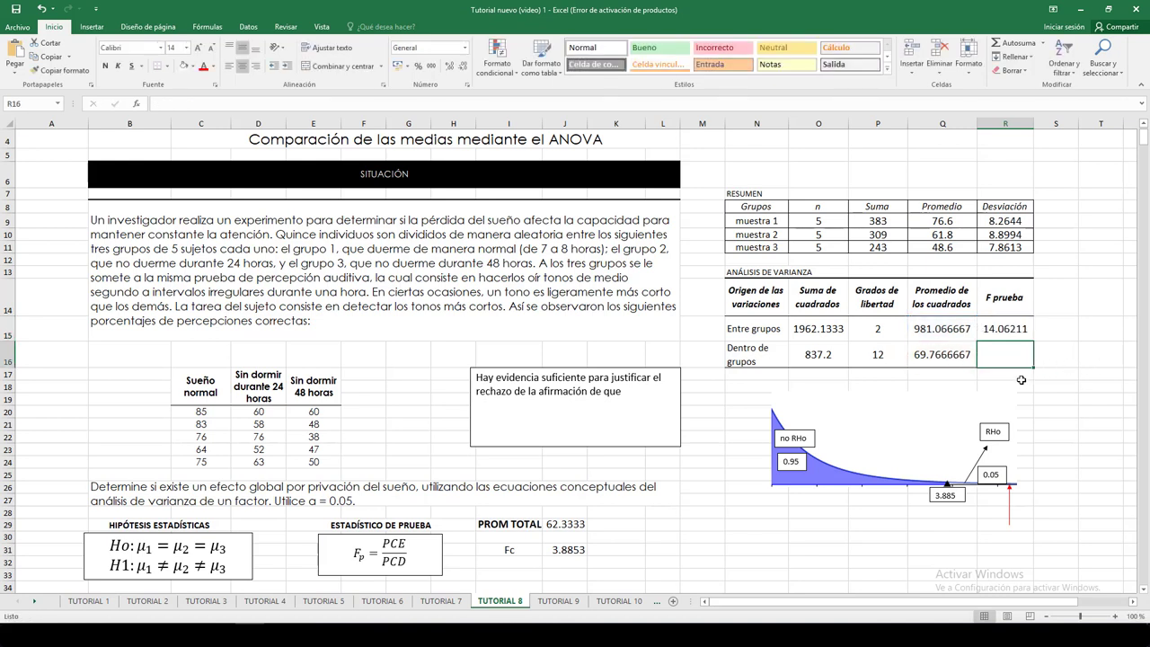
- Thicken the outline of the red arrow under the F distribution curve to 3 pto
click(1010, 494)
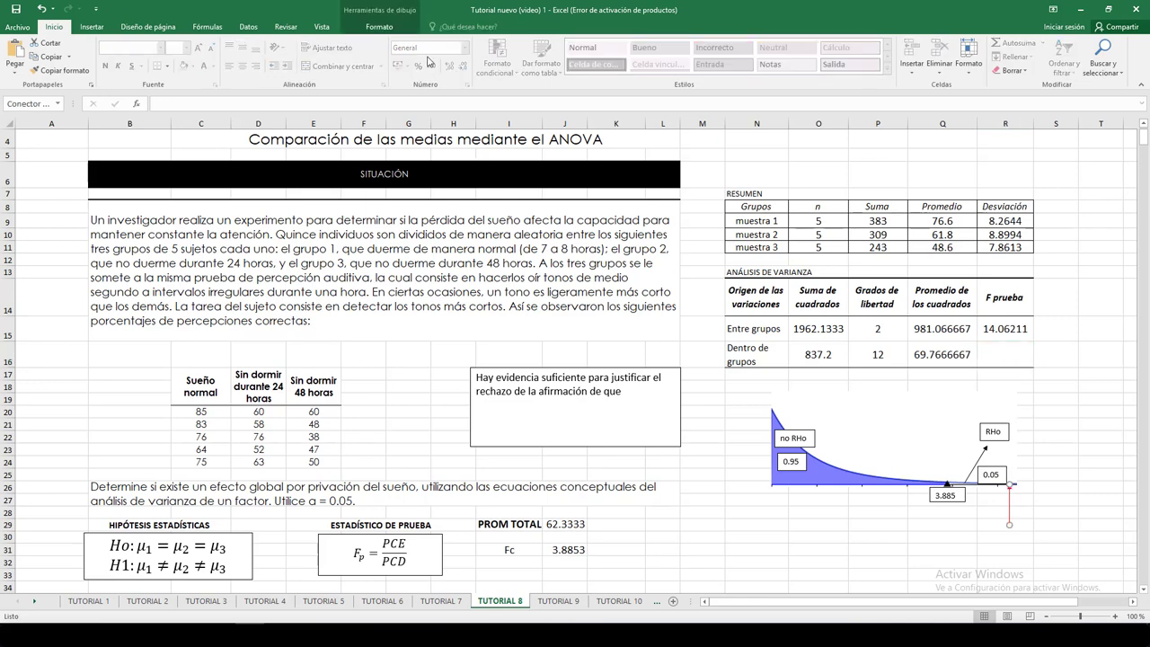
click(380, 27)
click(450, 57)
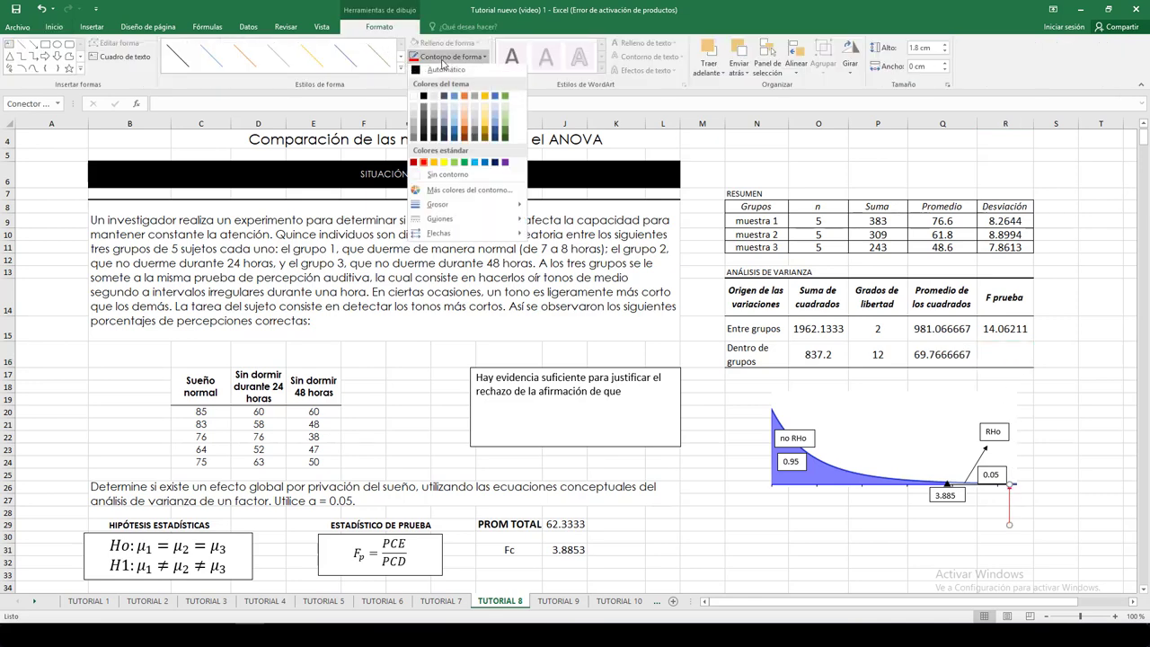
mouse_move(458, 207)
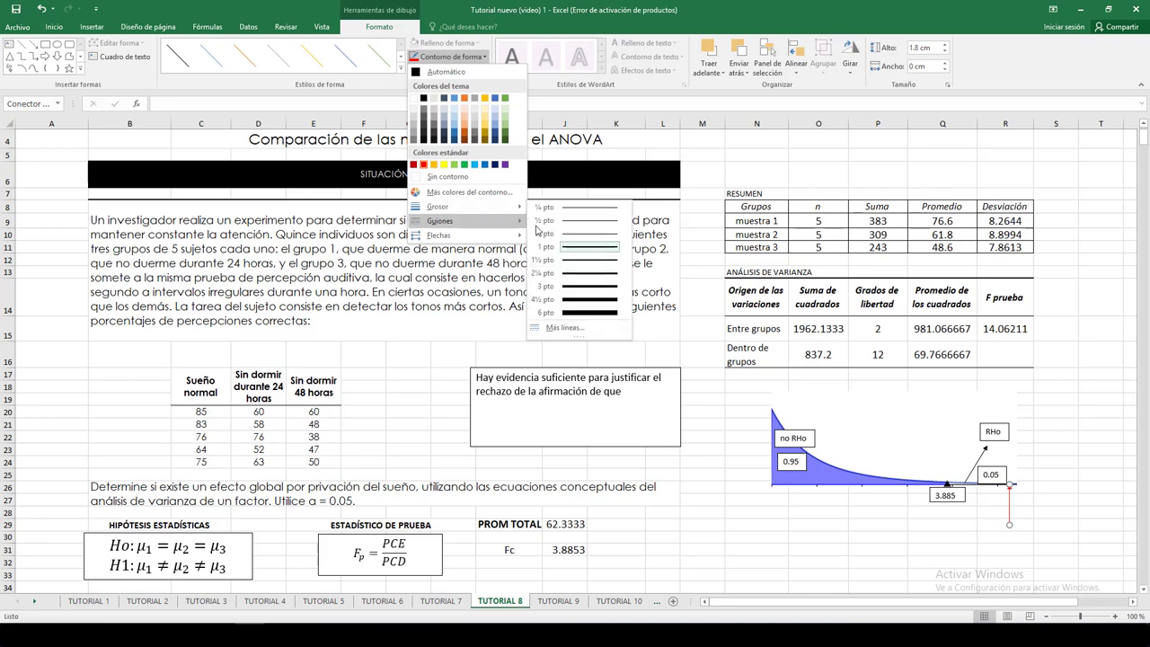
click(583, 287)
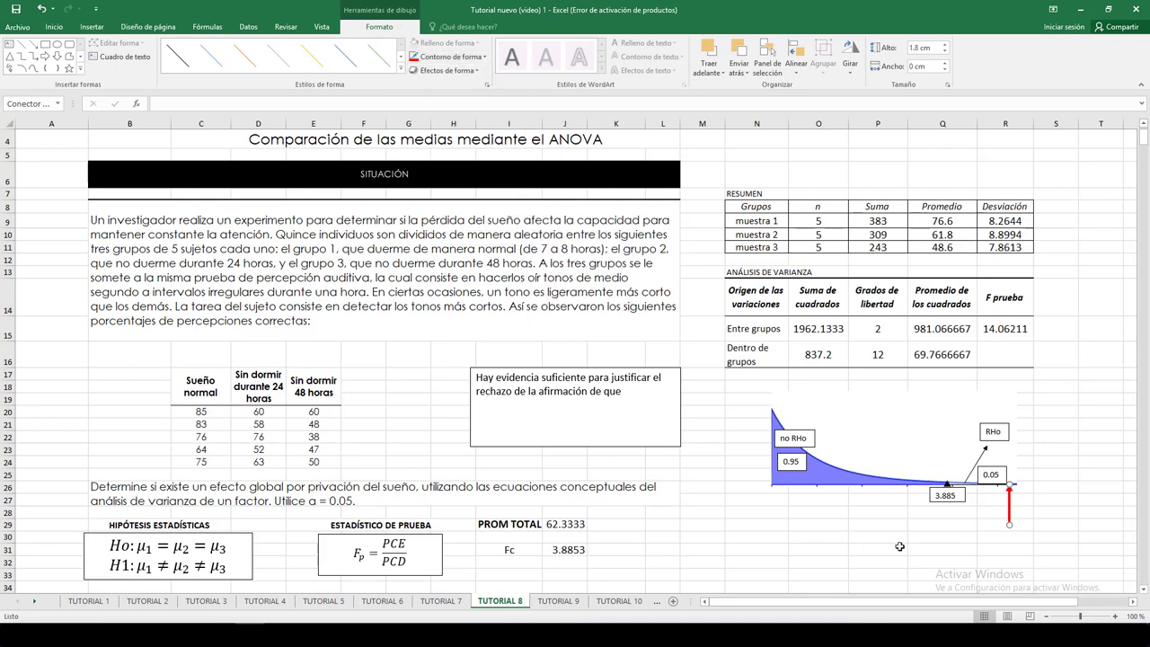
click(894, 548)
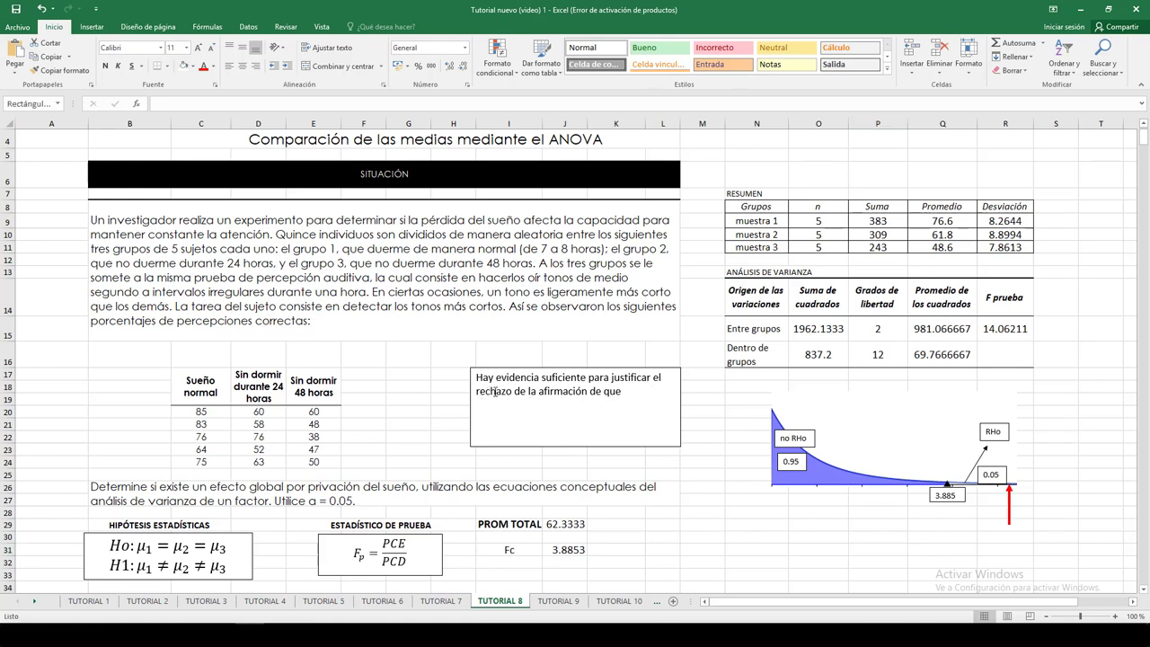
- Remove the rejection wording from the conclusion text box so it reads "justificar la afirmación de que"
drag(476, 393, 528, 392)
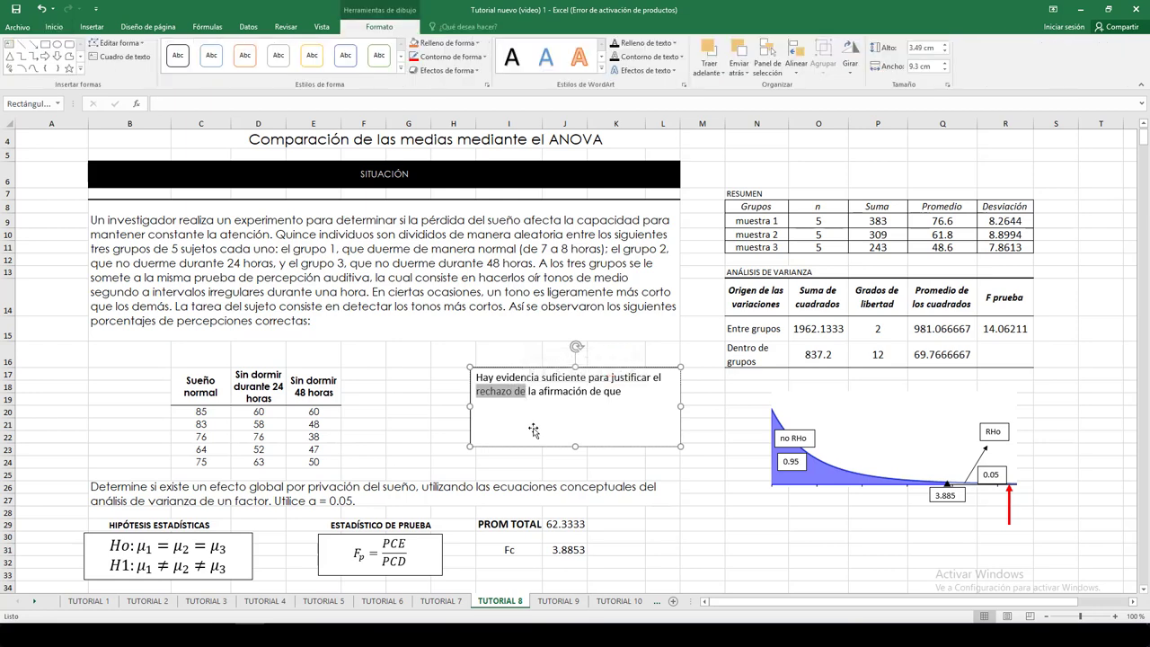
key(BackSpace)
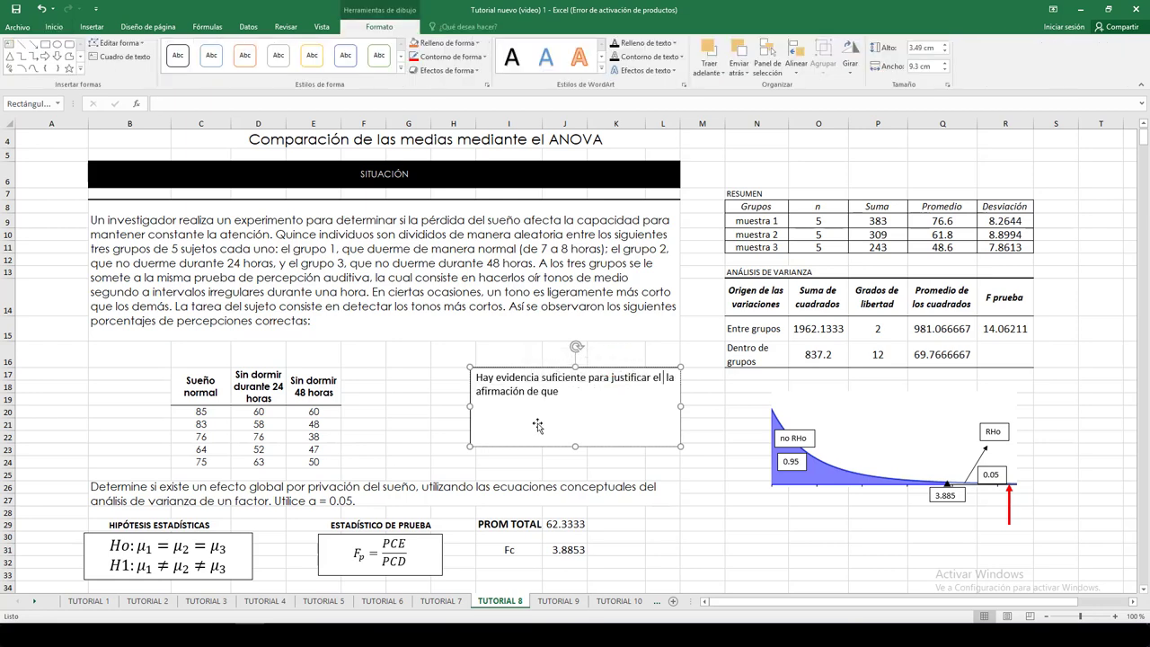
key(BackSpace)
key(BackSpace)
key(BackSpace)
- Complete the conclusion sentence with "existe un efecto global en la atención por la privación del sueño"
click(557, 405)
text(existe un efecto)
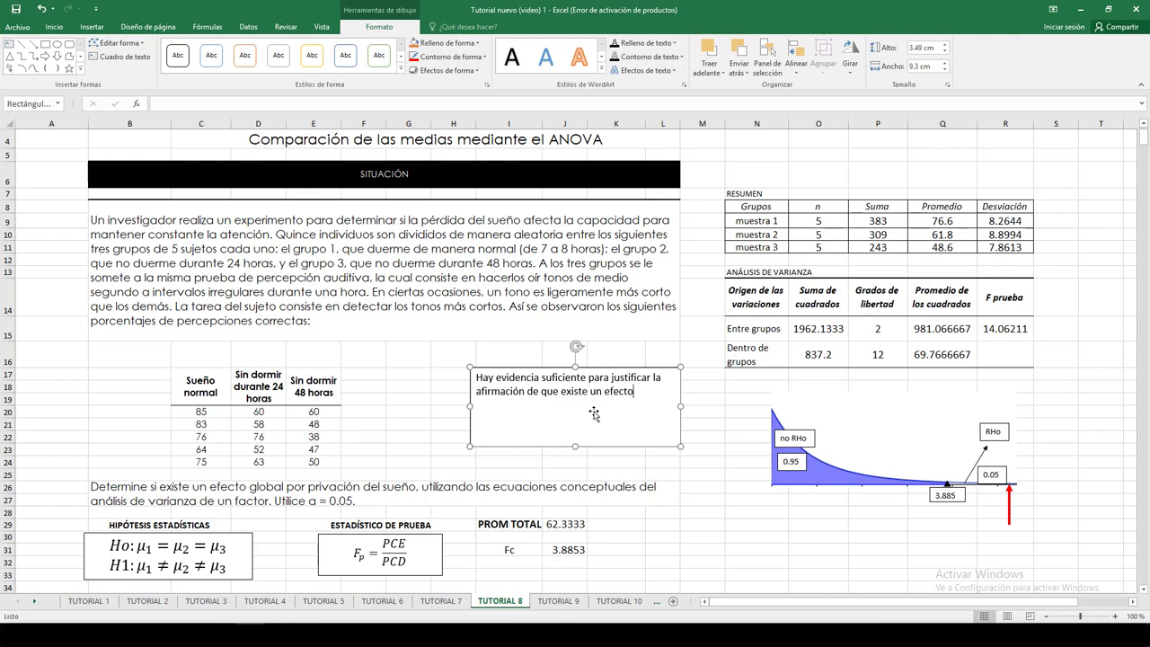
text( global en)
text(la atención)
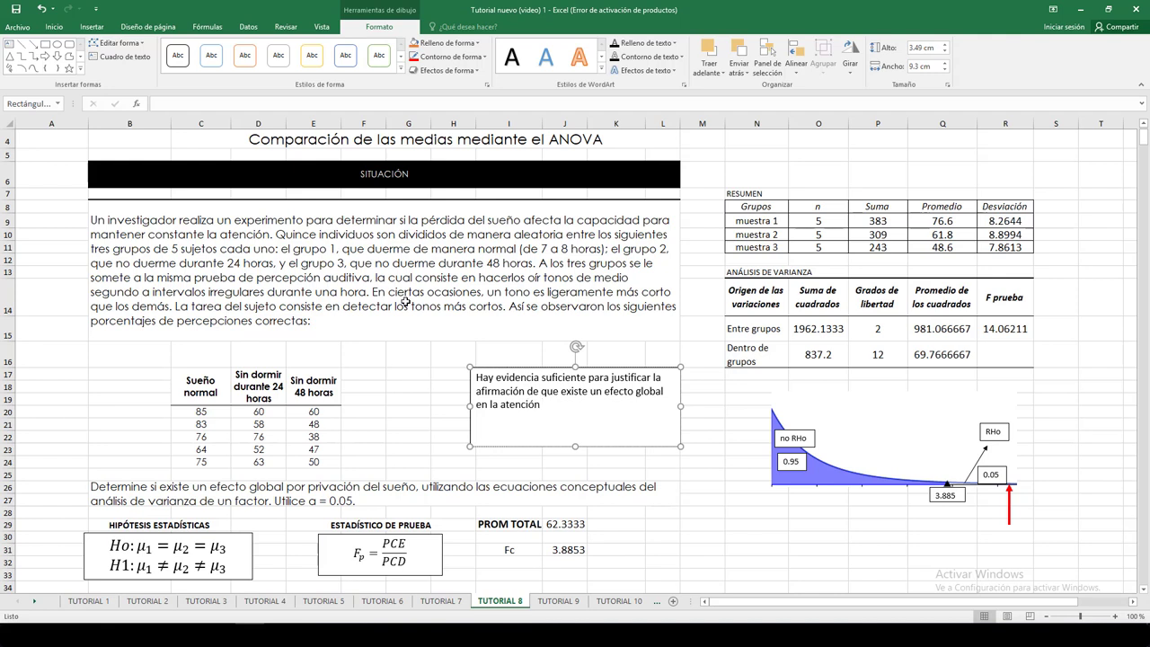
text( por la privación del sueño)
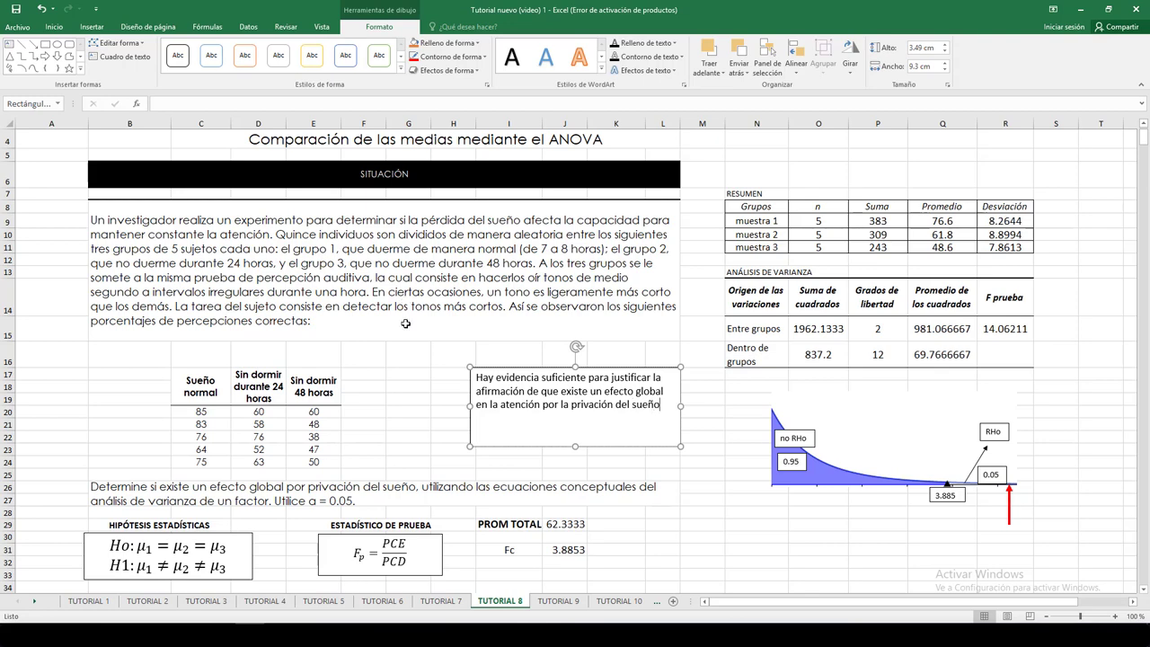
click(591, 462)
click(593, 417)
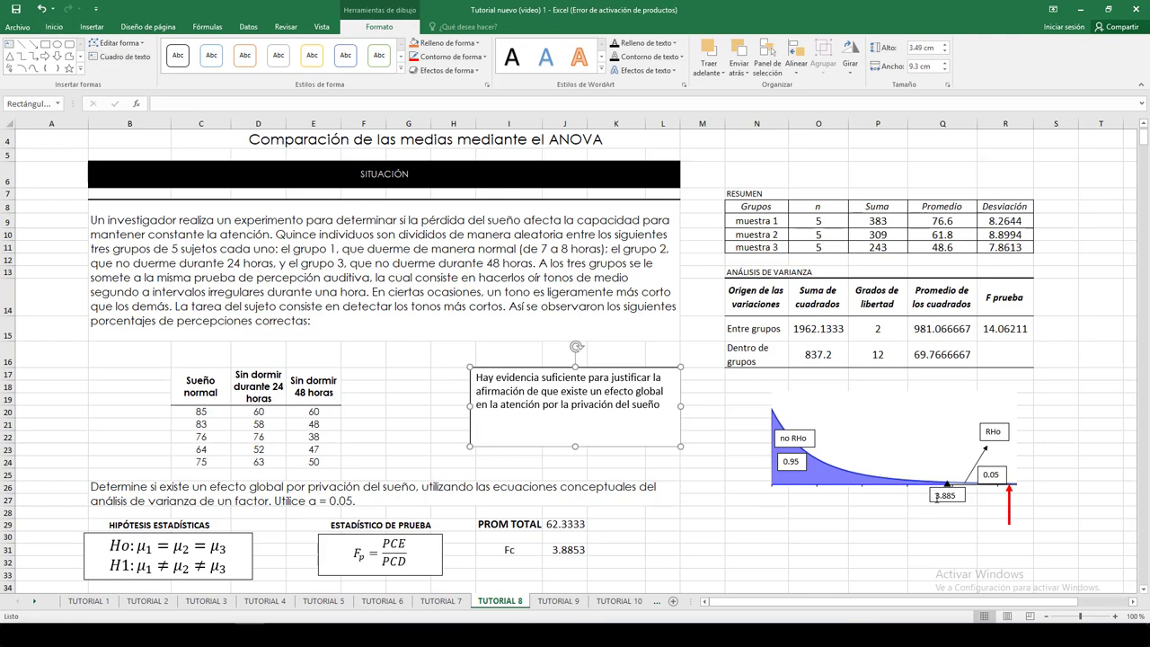
click(917, 528)
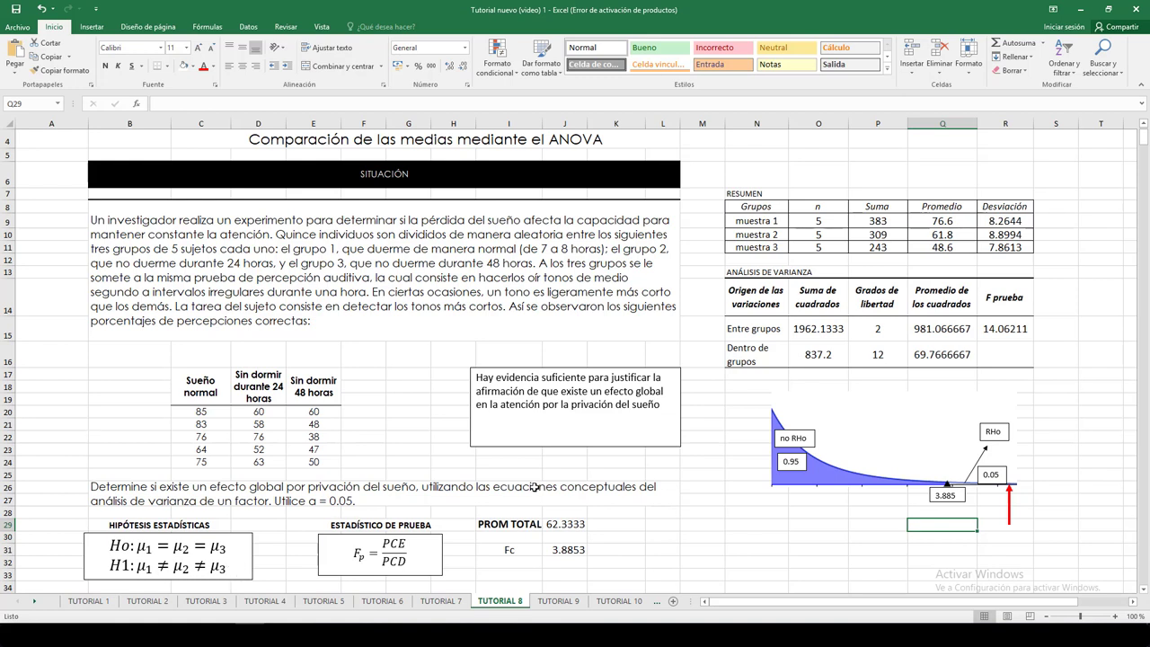
- Set the conclusion text box's font size to 18
click(574, 427)
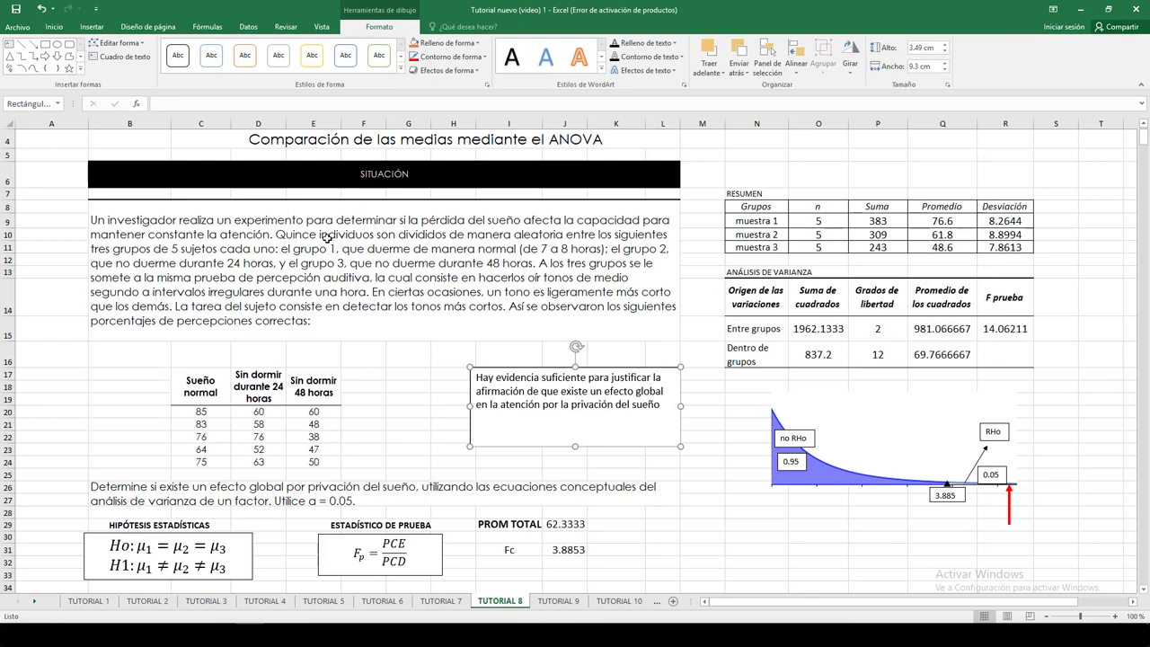
click(56, 27)
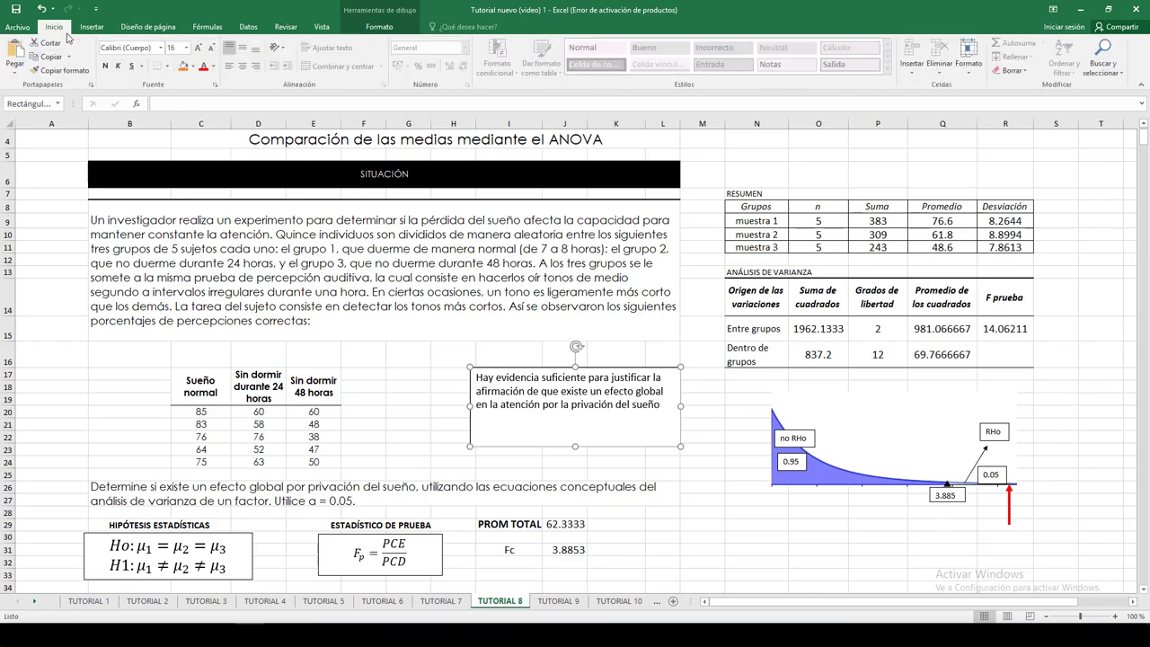
click(186, 48)
click(175, 148)
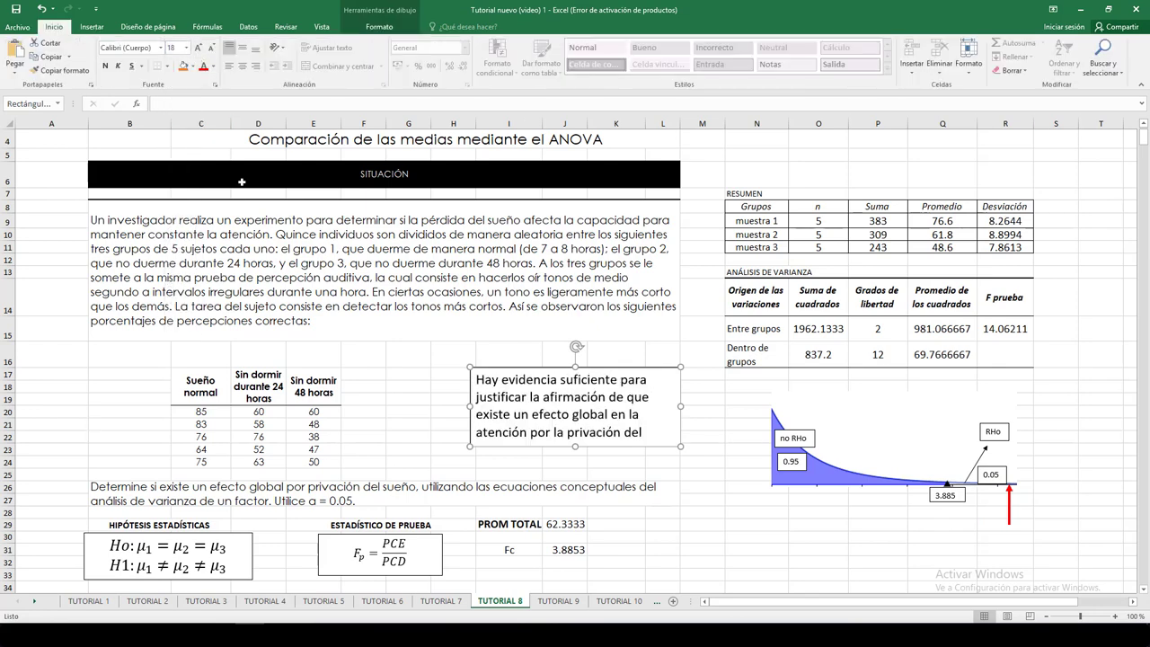
click(708, 517)
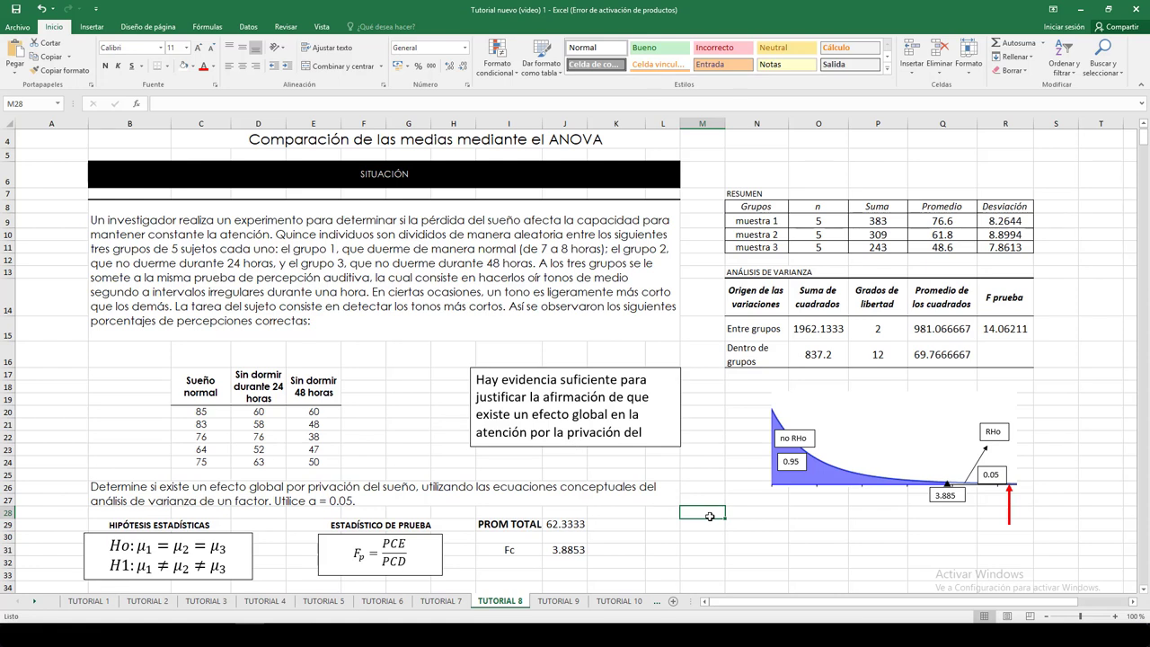